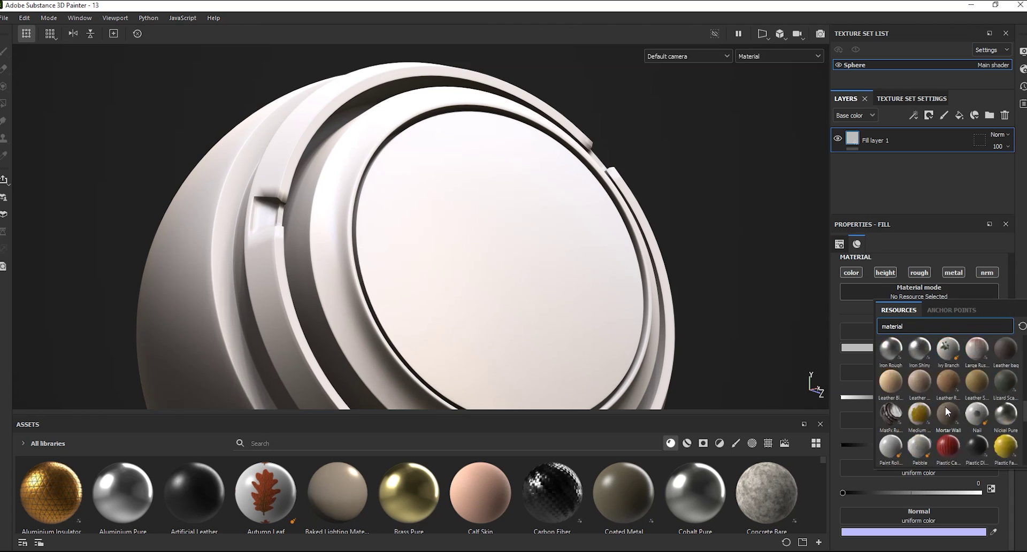
Apply the Rust Fine material to the fill layer and set its rust color to dark brown 35190C.
{"action": "left_click", "coordinate": [927, 380]}
{"action": "left_click", "coordinate": [933, 380]}
{"action": "left_click_drag", "start_coordinate": [766, 499], "coordinate": [806, 486]}
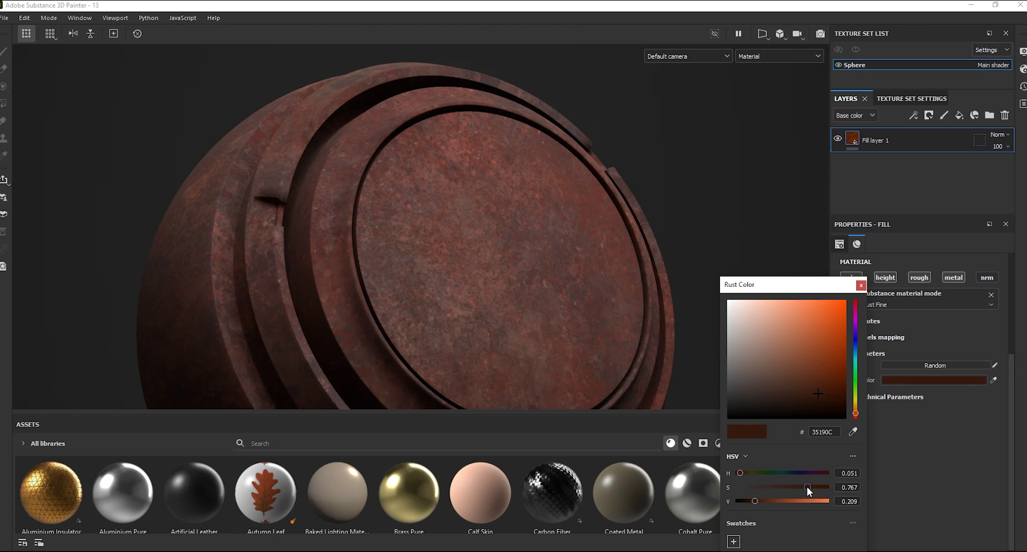
{"action": "left_click", "coordinate": [859, 286]}
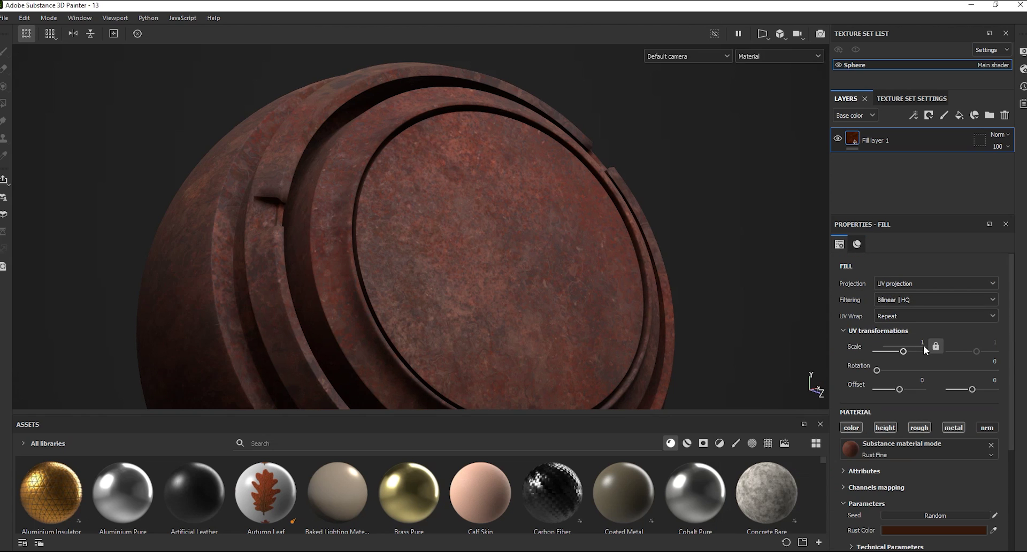
Set the fill's UV scale to 2 and rename the layer as Rust.
{"action": "key", "text": "Return"}
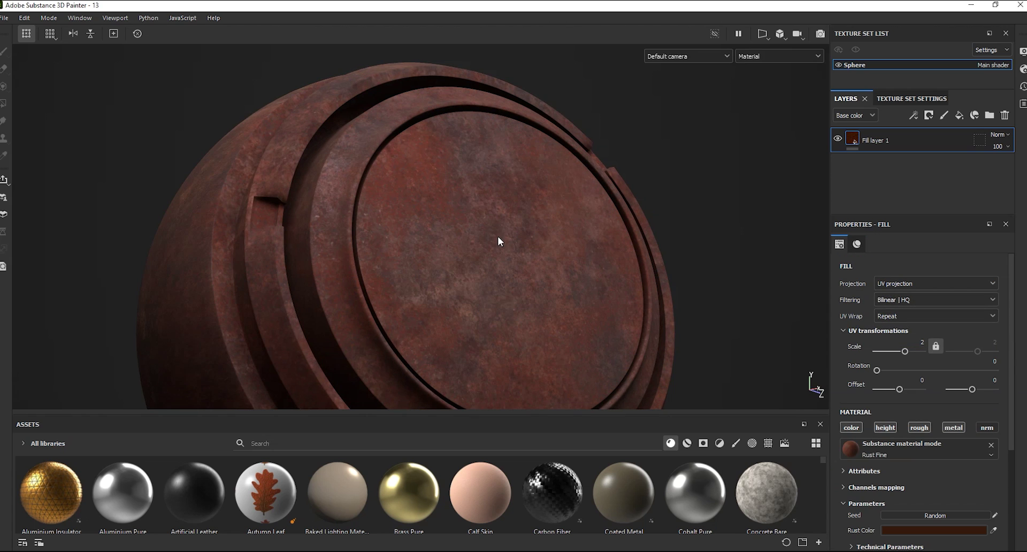
{"action": "right_click_drag", "start_coordinate": [481, 277], "coordinate": [490, 319], "text": "alt"}
{"action": "mouse_move", "coordinate": [483, 233]}
{"action": "right_mouse_down", "text": "shift"}
{"action": "mouse_move", "coordinate": [499, 232]}
{"action": "mouse_move", "coordinate": [481, 232]}
{"action": "right_mouse_up", "text": "shift"}
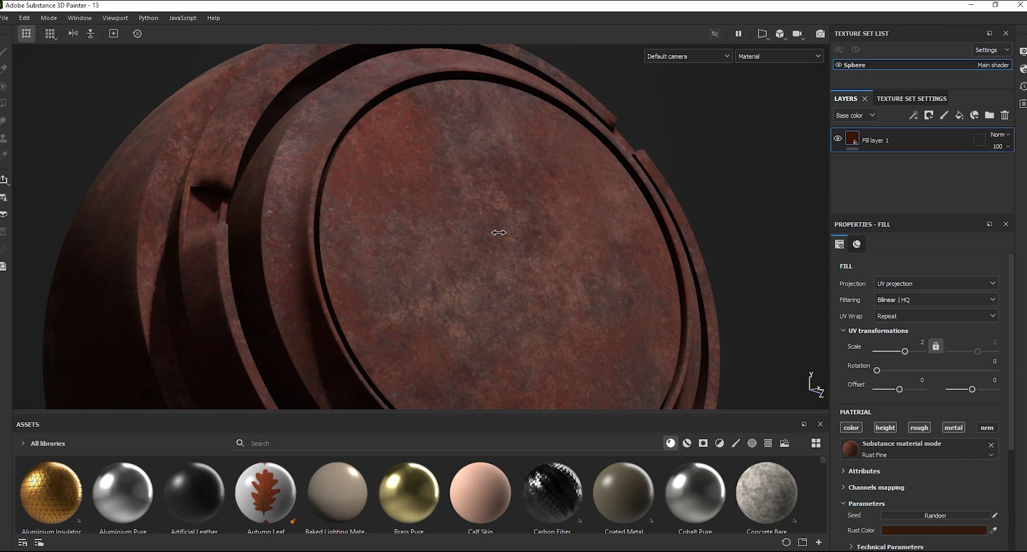
{"action": "double_click", "coordinate": [882, 141]}
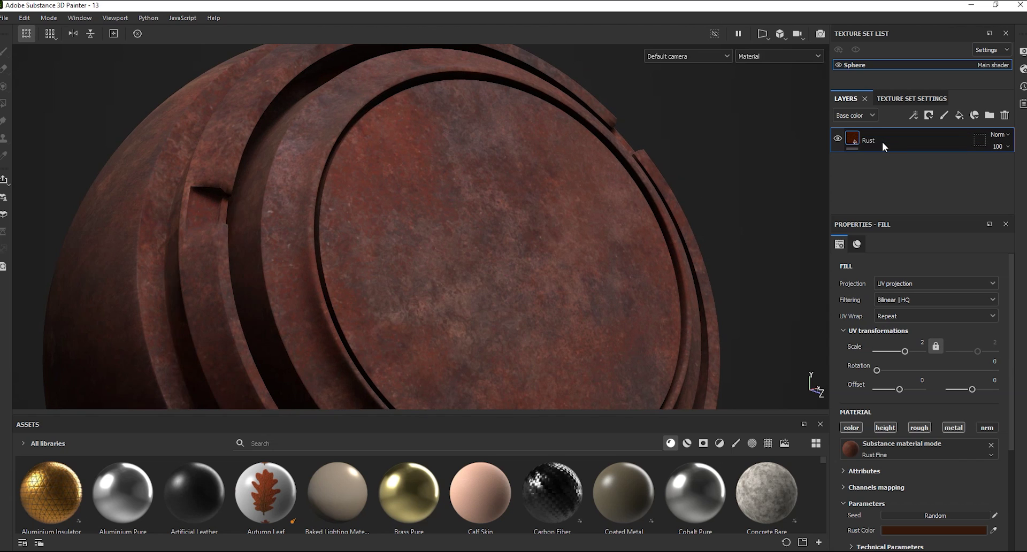
{"action": "key", "text": "Return"}
Add a new fill layer above Rust and assign the Iron Raw Damaged material to it.
{"action": "left_click", "coordinate": [965, 114]}
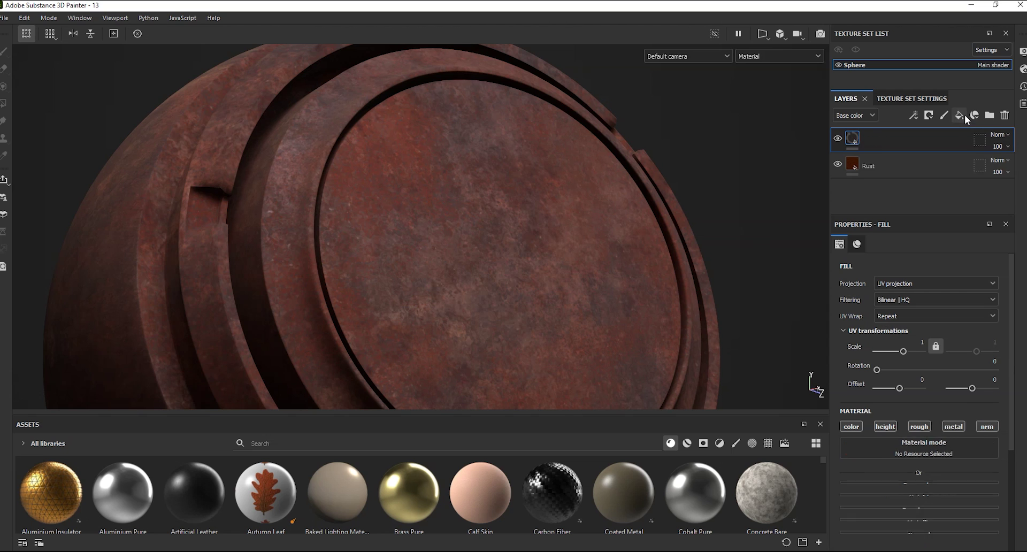
{"action": "scroll", "coordinate": [928, 248], "scroll_direction": "down", "scroll_amount": 2}
{"action": "scroll", "coordinate": [962, 374], "scroll_direction": "down", "scroll_amount": 2}
{"action": "left_click", "coordinate": [942, 327]}
{"action": "scroll", "coordinate": [1010, 426], "scroll_direction": "down", "scroll_amount": 2}
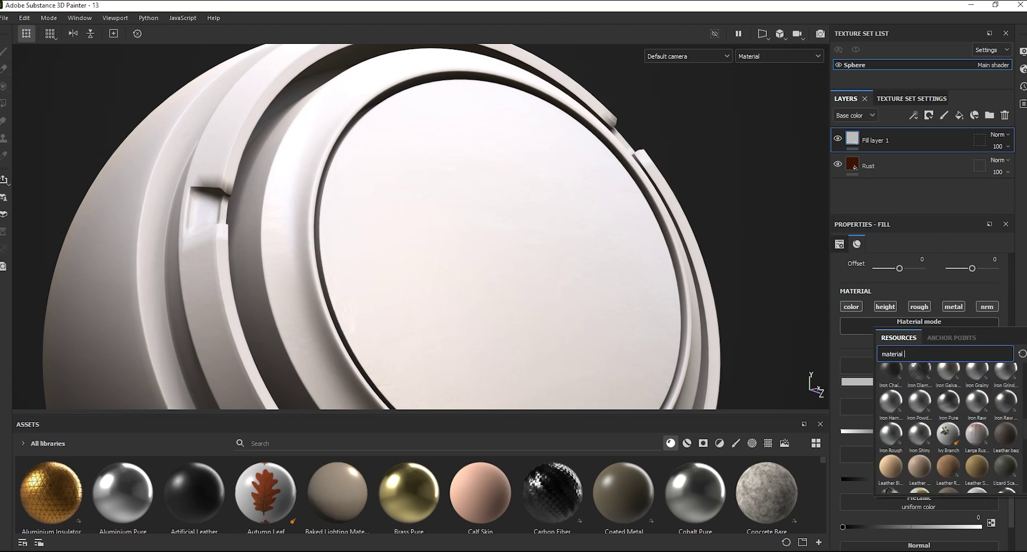
{"action": "left_click", "coordinate": [1005, 398]}
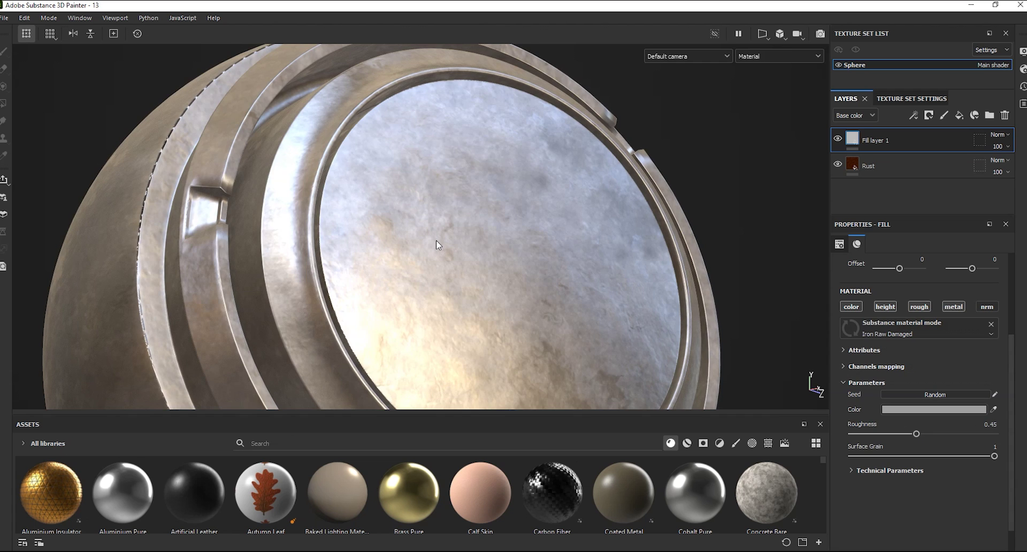
Darken the iron material's color to gray 7E7E7E.
{"action": "scroll", "coordinate": [449, 229], "scroll_direction": "down", "scroll_amount": 2}
{"action": "middle_click_drag", "start_coordinate": [449, 229], "coordinate": [473, 227]}
{"action": "right_click_drag", "start_coordinate": [472, 227], "coordinate": [495, 249], "text": "alt"}
{"action": "left_click", "coordinate": [903, 409]}
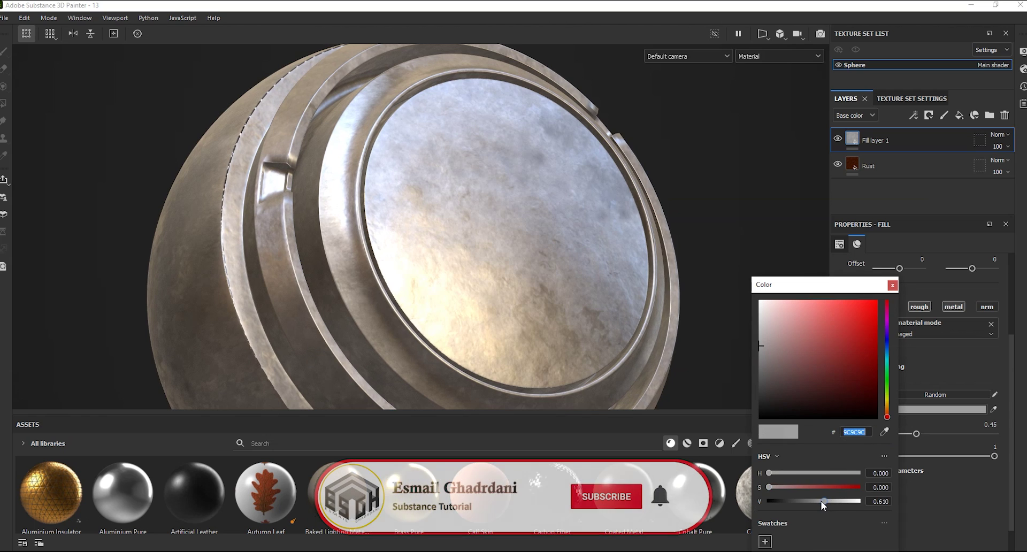
{"action": "left_click", "coordinate": [892, 285]}
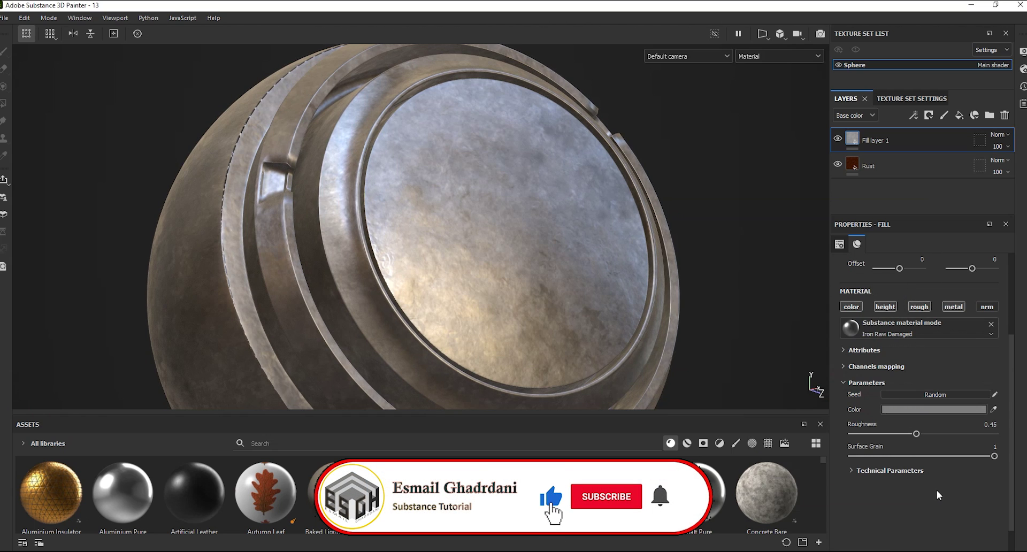
Adjust the iron material's roughness, settling on 0.46.
{"action": "left_click_drag", "start_coordinate": [926, 436], "coordinate": [934, 436]}
{"action": "left_click", "coordinate": [856, 470]}
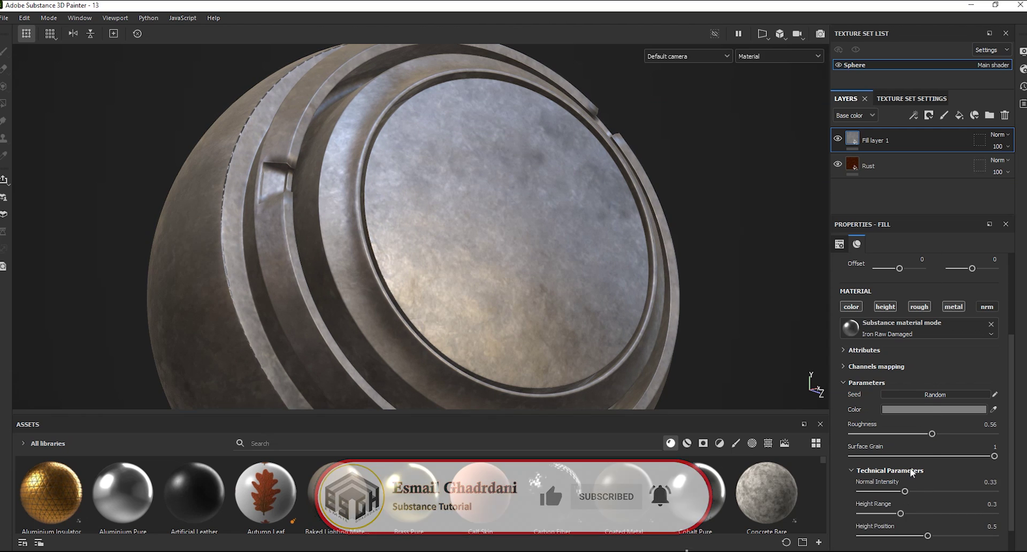
{"action": "left_click", "coordinate": [919, 410]}
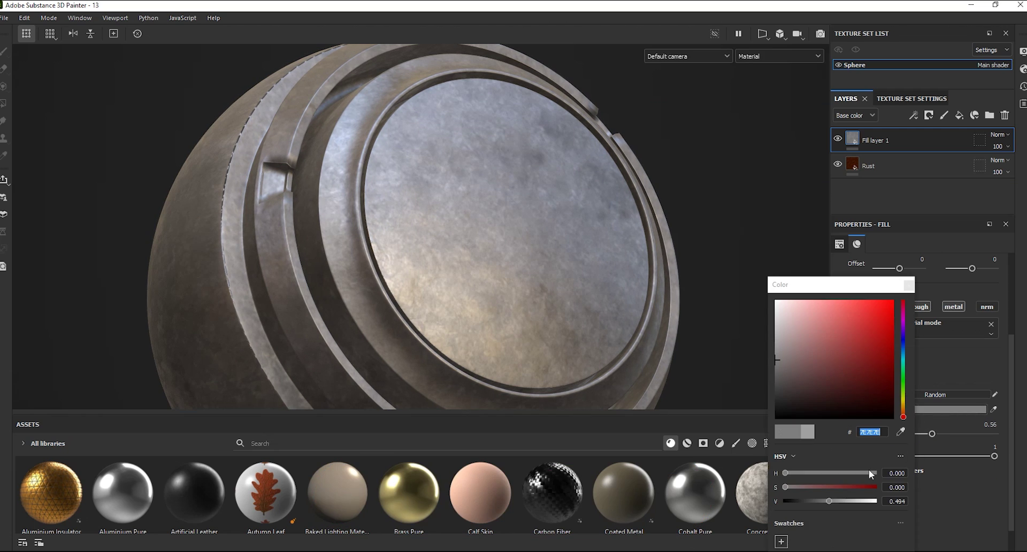
{"action": "left_click", "coordinate": [908, 285]}
{"action": "left_click", "coordinate": [921, 434]}
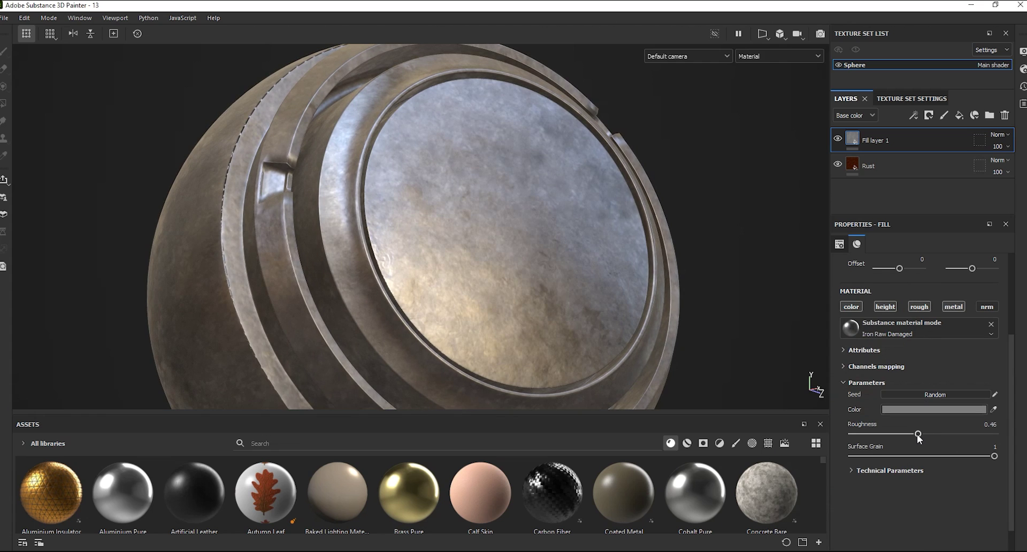
Rename the iron fill layer as Edge.
{"action": "scroll", "coordinate": [927, 380], "scroll_direction": "up", "scroll_amount": 3}
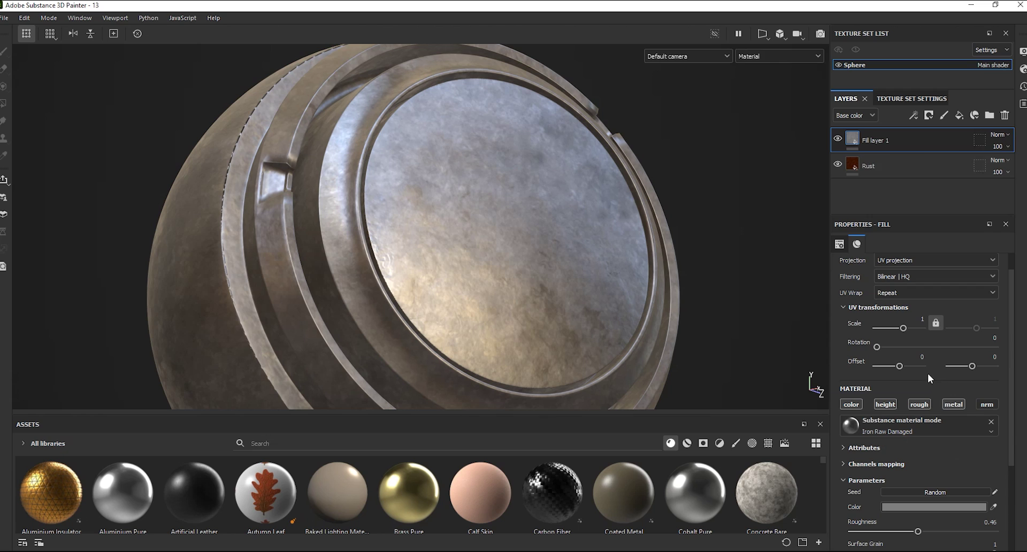
{"action": "double_click", "coordinate": [879, 141]}
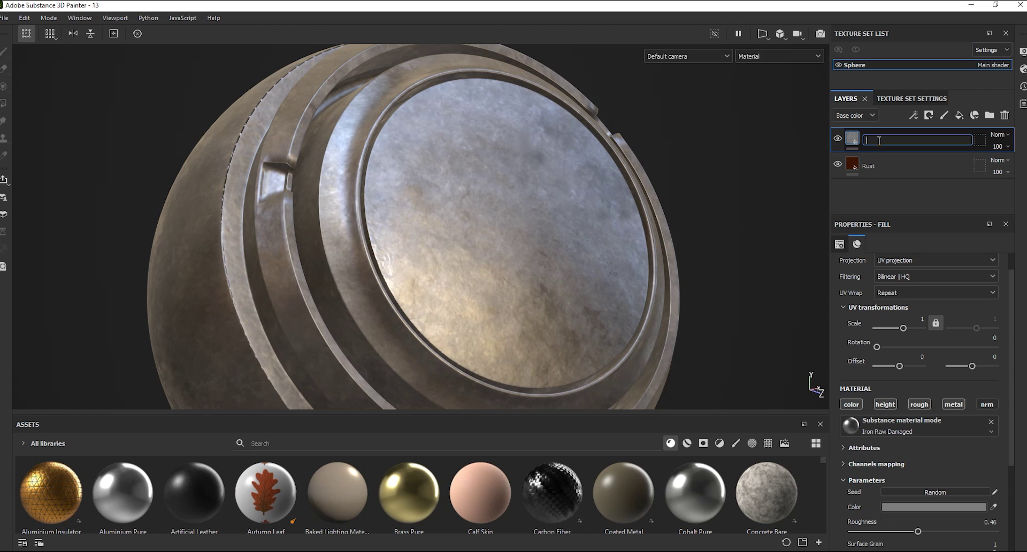
{"action": "key", "text": "Return"}
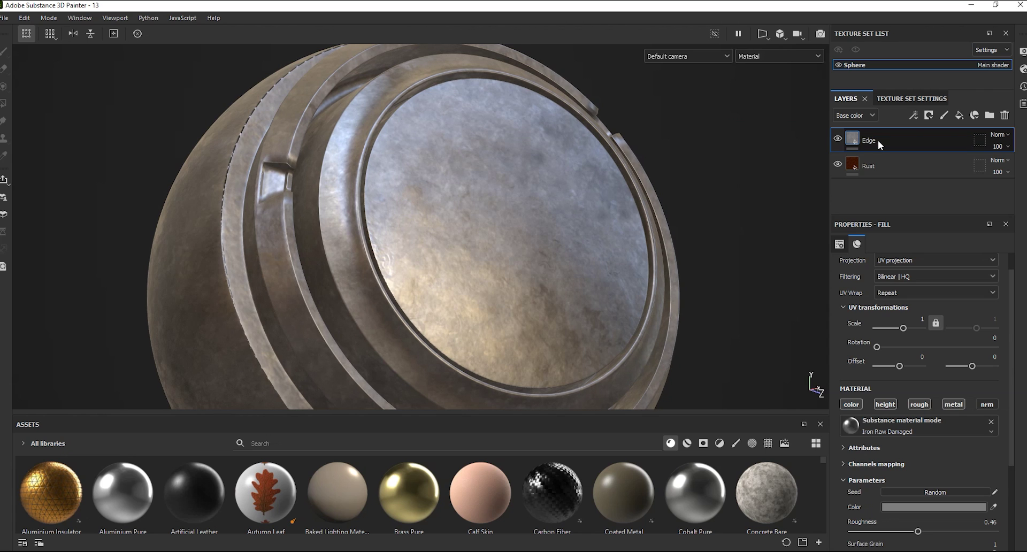
Add a black mask to the Edge layer and drive it with a Metal Edge Wear generator.
{"action": "left_click", "coordinate": [928, 114]}
{"action": "left_click", "coordinate": [940, 143]}
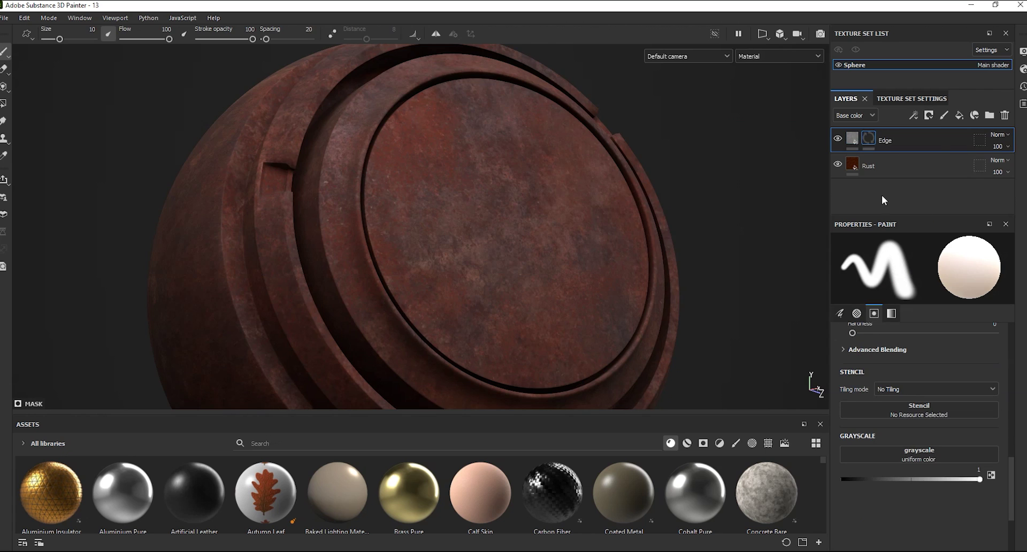
{"action": "left_click", "coordinate": [913, 115]}
{"action": "left_click", "coordinate": [930, 131]}
{"action": "left_click", "coordinate": [919, 262]}
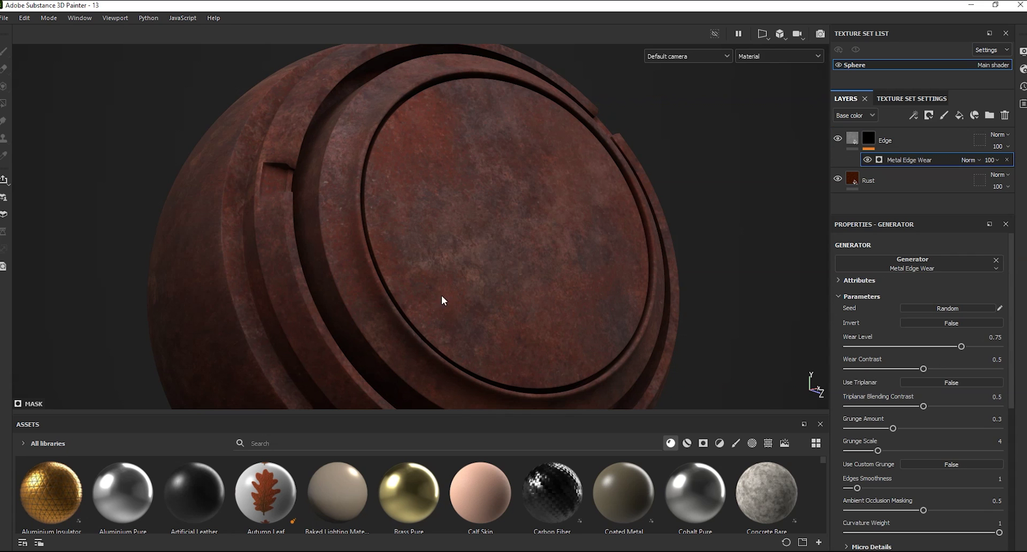
Set the Metal Edge Wear generator's wear level to 0.79 and wear contrast to 0.74.
{"action": "right_click_drag", "start_coordinate": [438, 178], "coordinate": [440, 297], "text": "alt"}
{"action": "left_click_drag", "start_coordinate": [184, 258], "coordinate": [288, 239], "text": "alt"}
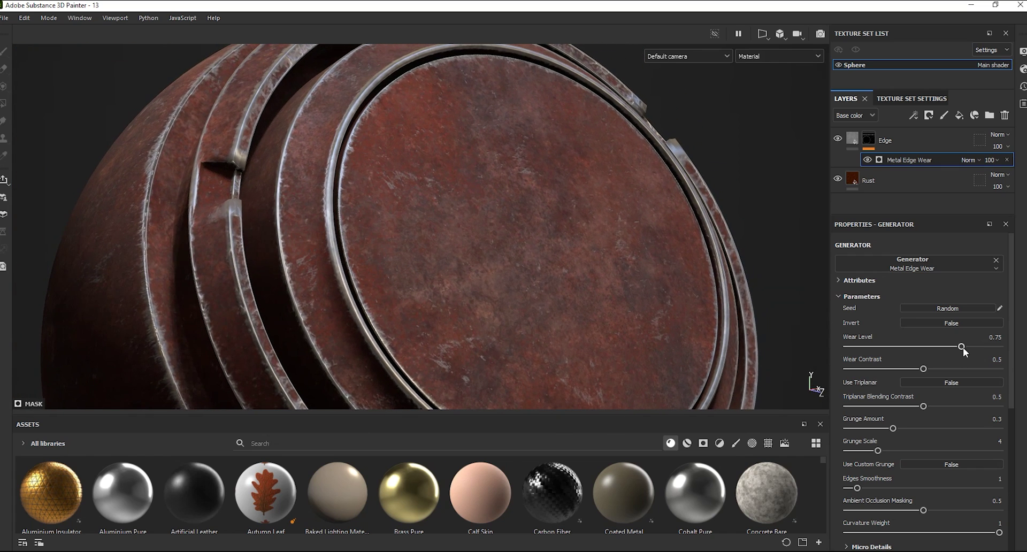
{"action": "left_click_drag", "start_coordinate": [962, 348], "coordinate": [953, 369]}
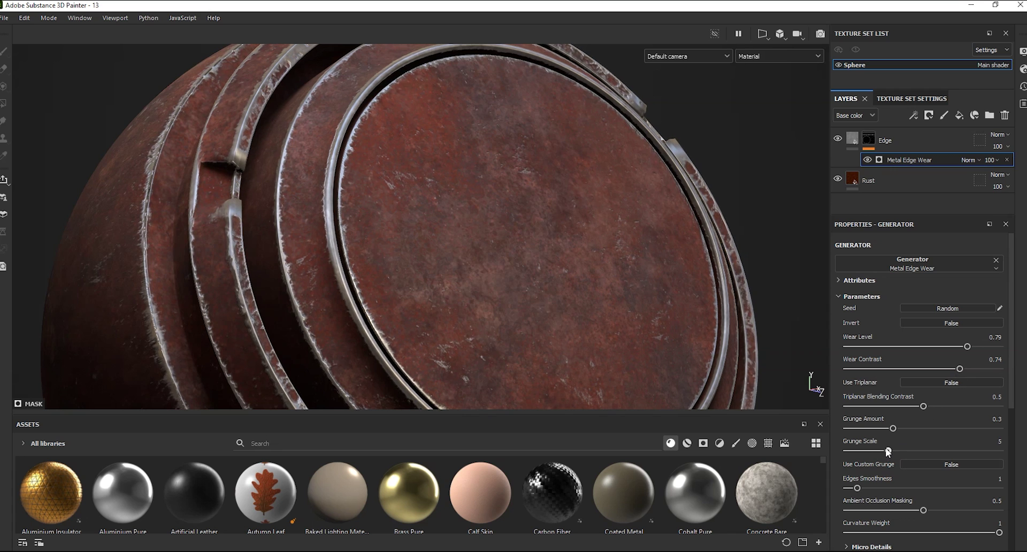
Set the generator's grunge scale to 6, grunge amount to 0.28 and triplanar blending contrast to 0.3.
{"action": "left_click_drag", "start_coordinate": [889, 450], "coordinate": [899, 451]}
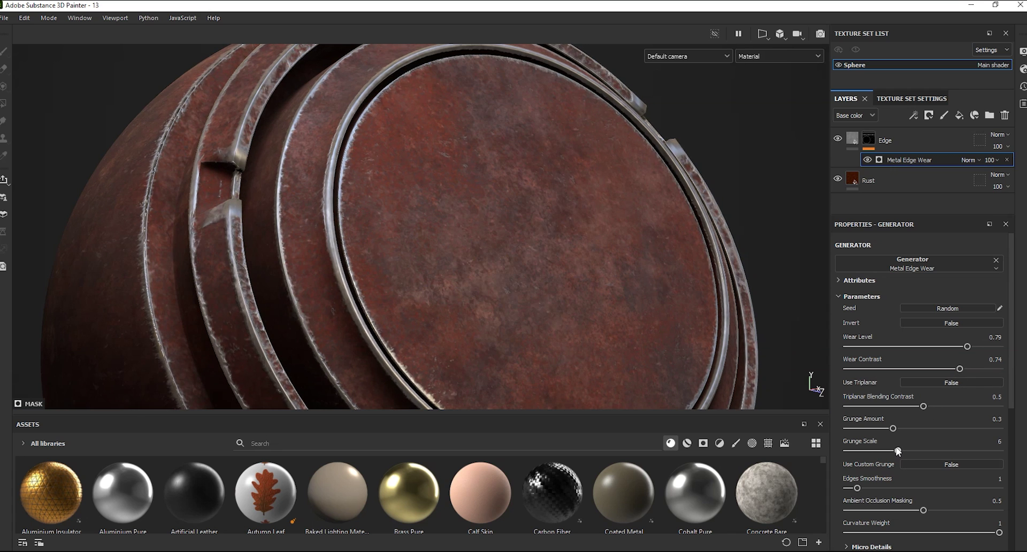
{"action": "mouse_move", "coordinate": [875, 430]}
{"action": "left_mouse_down"}
{"action": "mouse_move", "coordinate": [862, 426]}
{"action": "mouse_move", "coordinate": [889, 429]}
{"action": "left_mouse_up"}
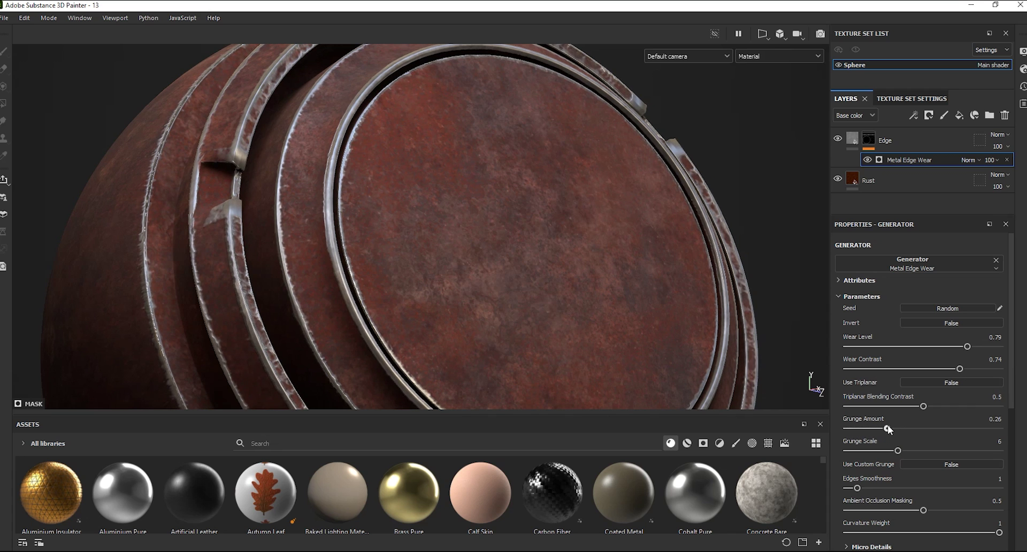
{"action": "left_click_drag", "start_coordinate": [1010, 386], "coordinate": [958, 403]}
{"action": "left_click", "coordinate": [892, 379]}
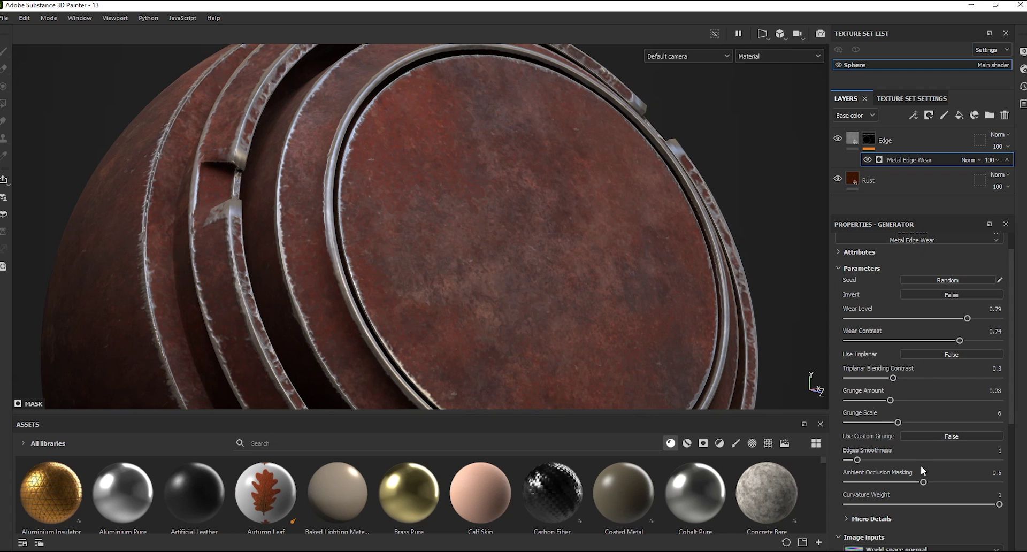
Set the generator's edges smoothness to 2.23.
{"action": "left_click", "coordinate": [887, 460]}
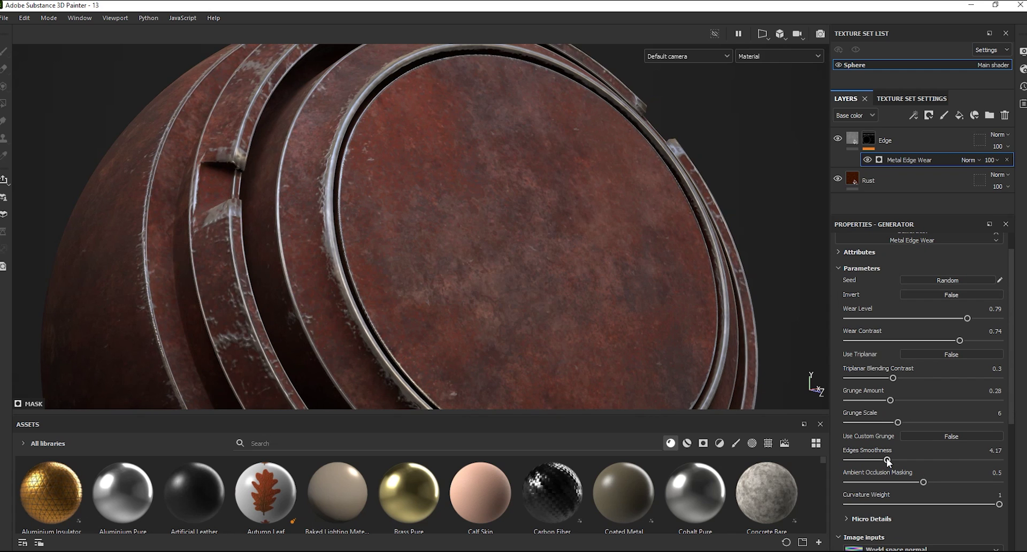
{"action": "left_click", "coordinate": [876, 459]}
{"action": "left_click_drag", "start_coordinate": [874, 460], "coordinate": [869, 460]}
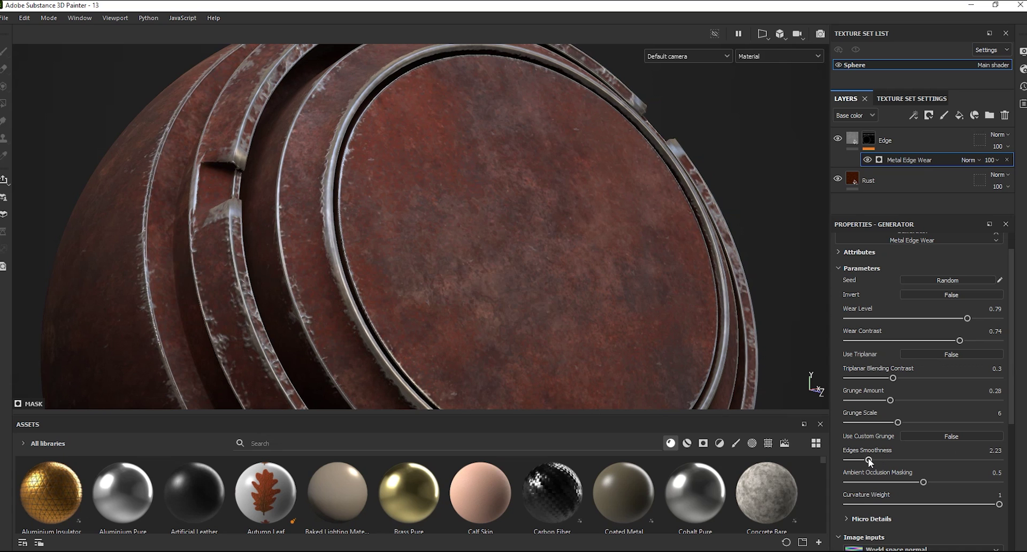
Examine the worn metal edges up close and review the Edge layer's material and Metal Edge Wear generator settings.
{"action": "left_click", "coordinate": [909, 142]}
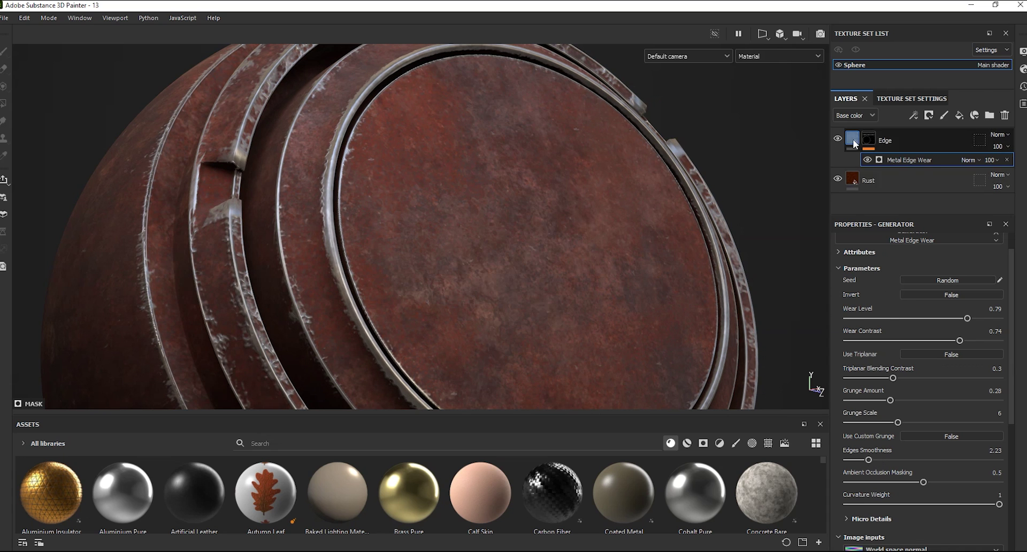
{"action": "scroll", "coordinate": [318, 325], "scroll_direction": "up", "scroll_amount": 3}
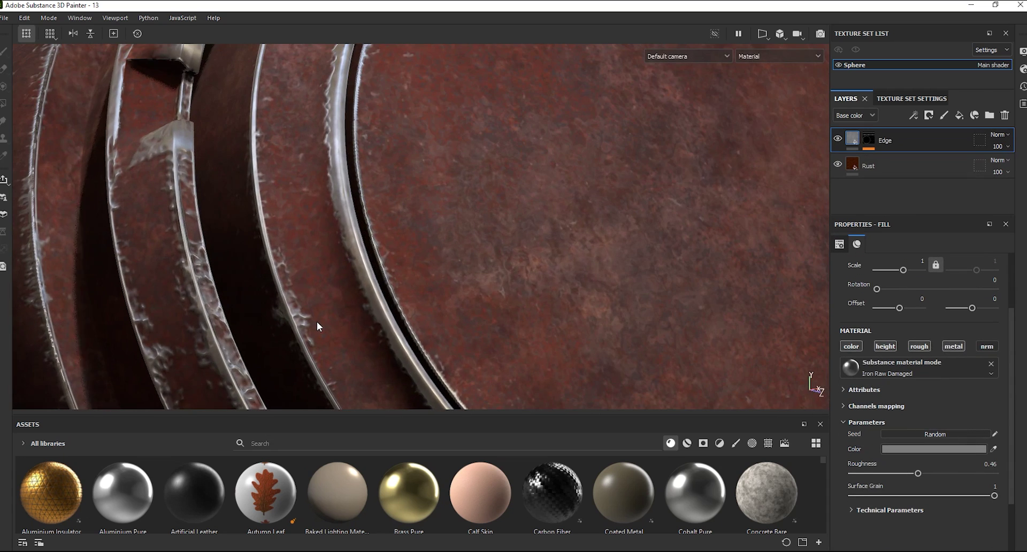
{"action": "scroll", "coordinate": [386, 296], "scroll_direction": "down", "scroll_amount": 4}
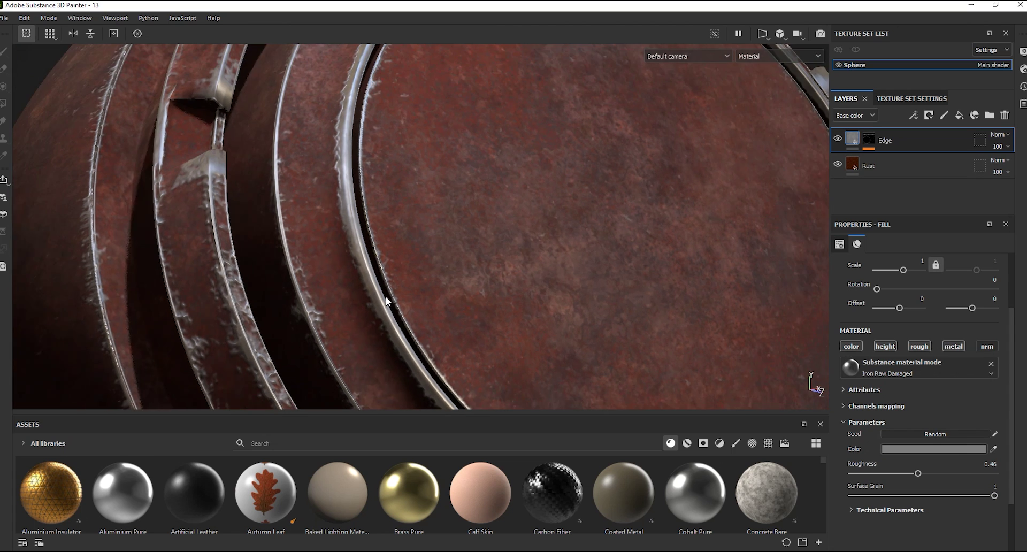
{"action": "left_click", "coordinate": [869, 140]}
{"action": "left_click", "coordinate": [908, 160]}
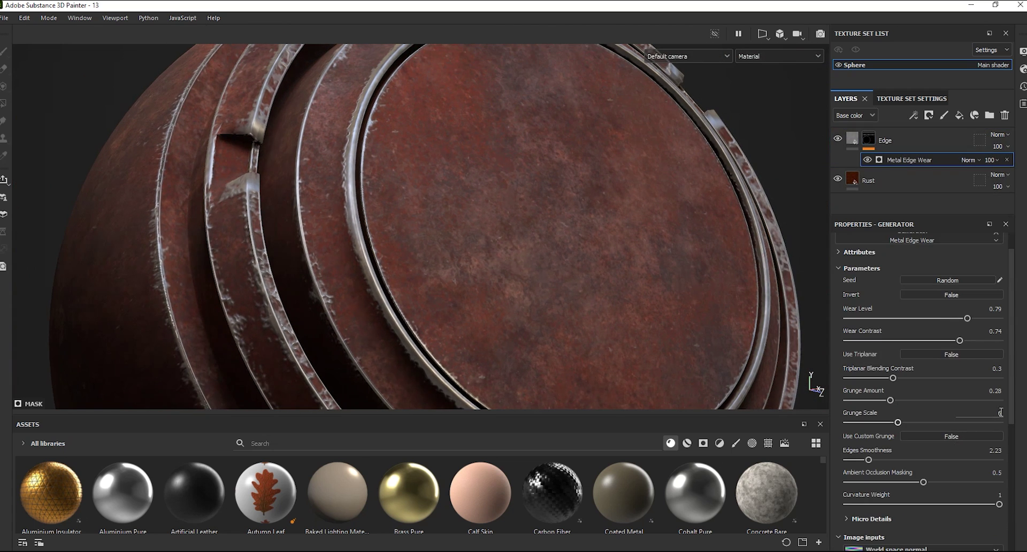
{"action": "scroll", "coordinate": [941, 374], "scroll_direction": "up", "scroll_amount": 2}
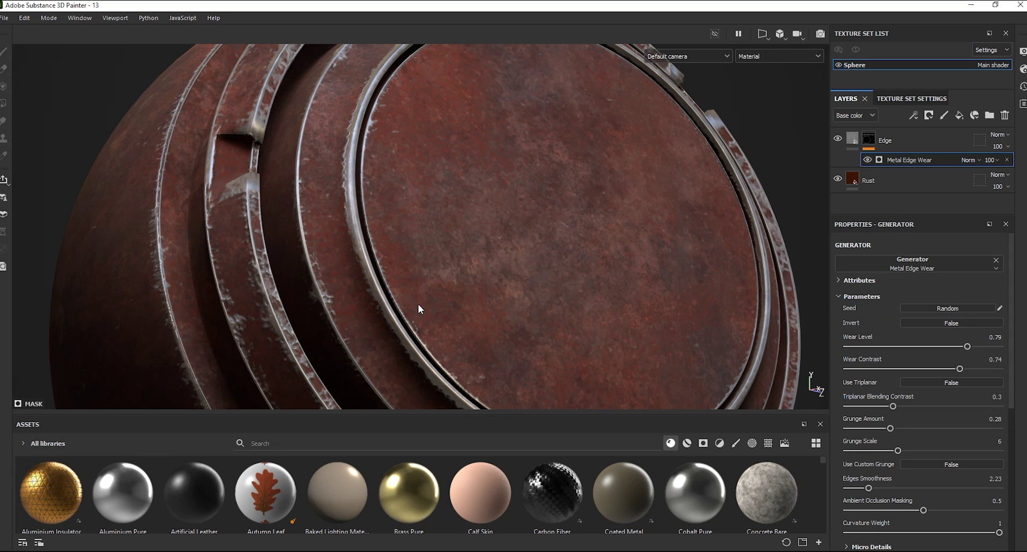
{"action": "scroll", "coordinate": [419, 308], "scroll_direction": "down", "scroll_amount": 3}
Add an empty paint layer directly above the Rust layer.
{"action": "left_click", "coordinate": [896, 177]}
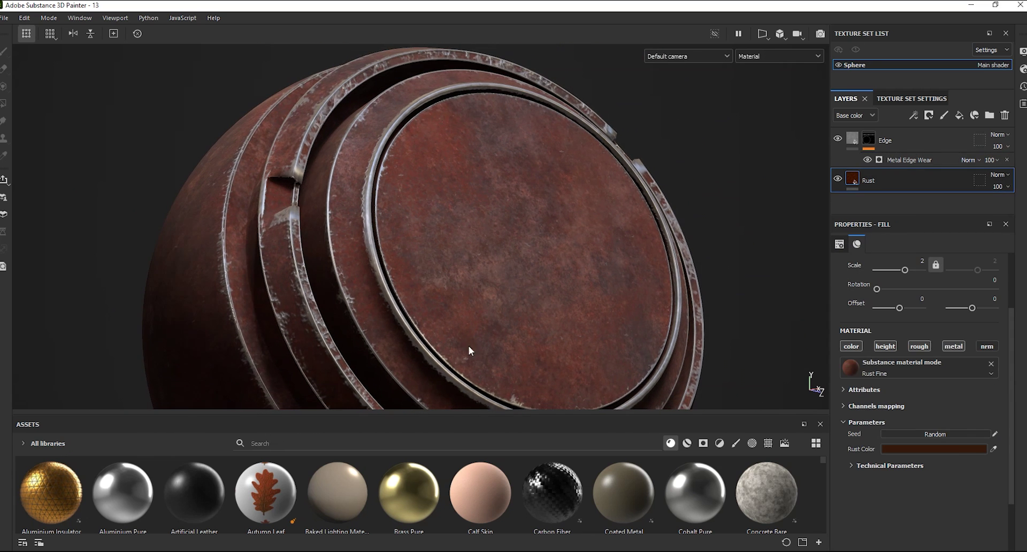
{"action": "left_click_drag", "start_coordinate": [618, 248], "coordinate": [556, 251], "text": "alt"}
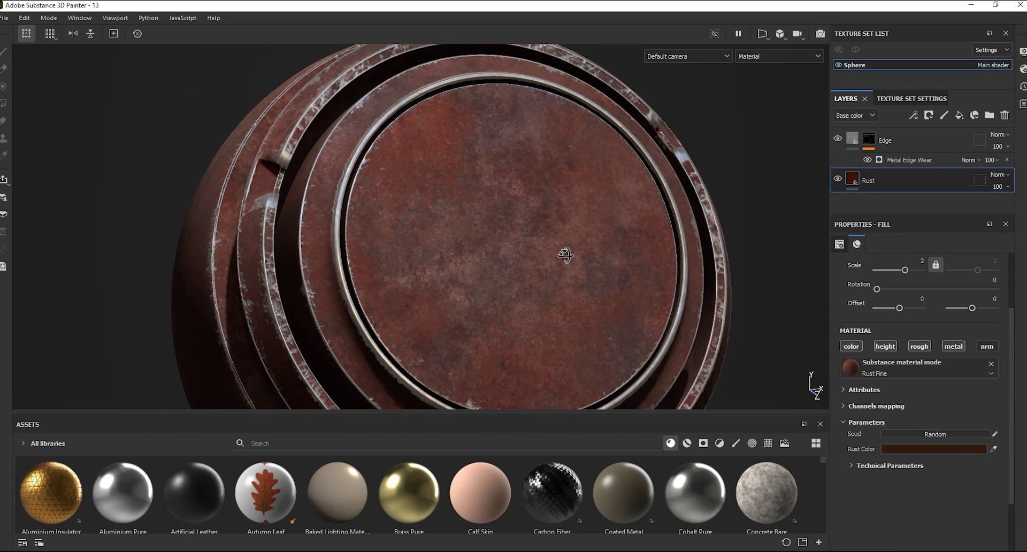
{"action": "left_click", "coordinate": [944, 115]}
Enlarge the asset library area, limit it to textures and search for "hard".
{"action": "left_click_drag", "start_coordinate": [717, 412], "coordinate": [714, 387]}
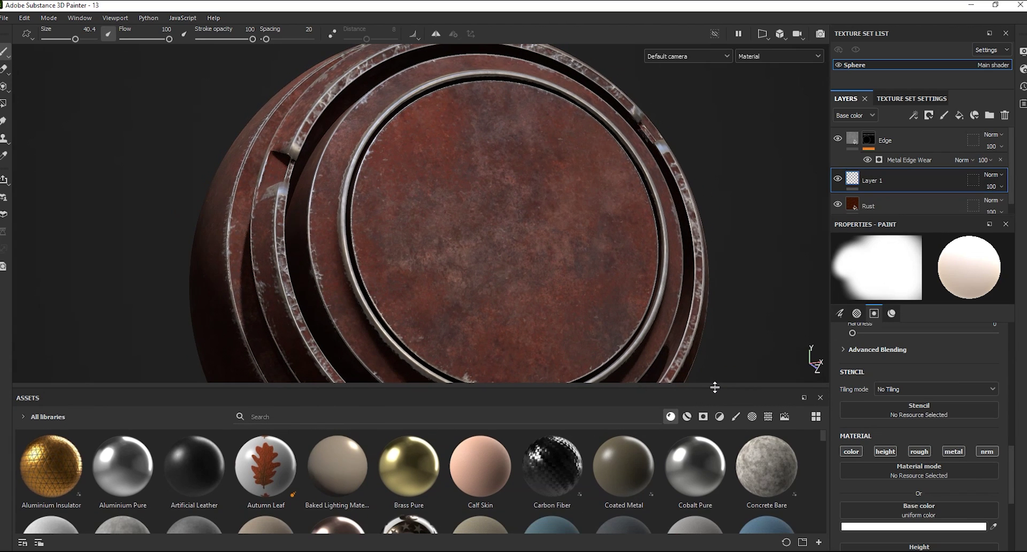
{"action": "left_click", "coordinate": [767, 418]}
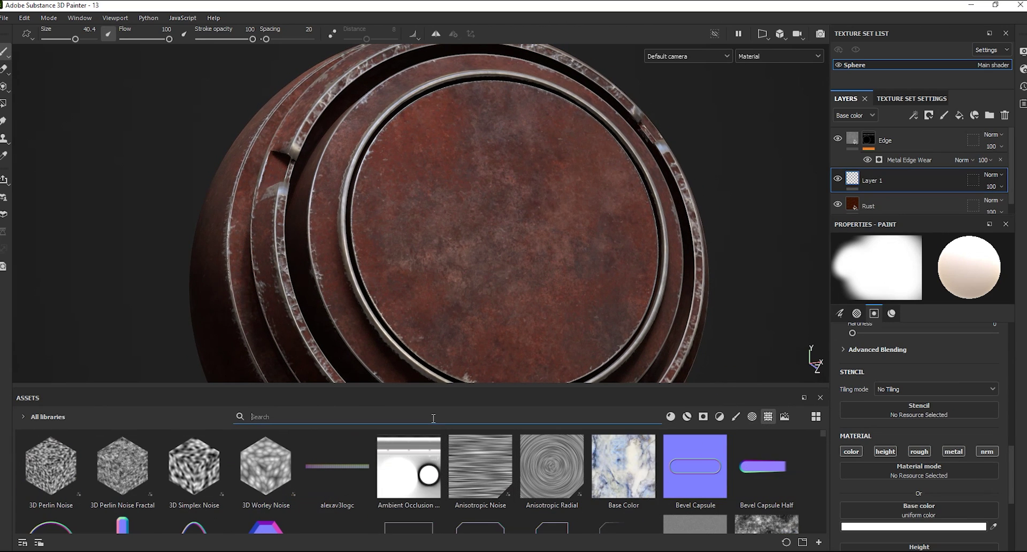
{"action": "type", "text": "hard"}
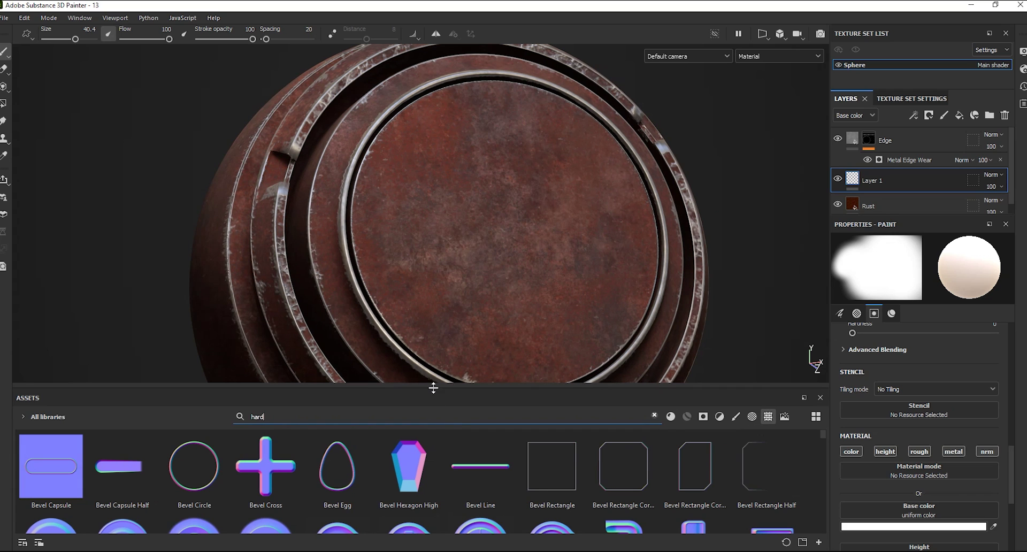
Enlarge the asset library area further and browse the hard-surface textures.
{"action": "left_click_drag", "start_coordinate": [432, 391], "coordinate": [431, 364]}
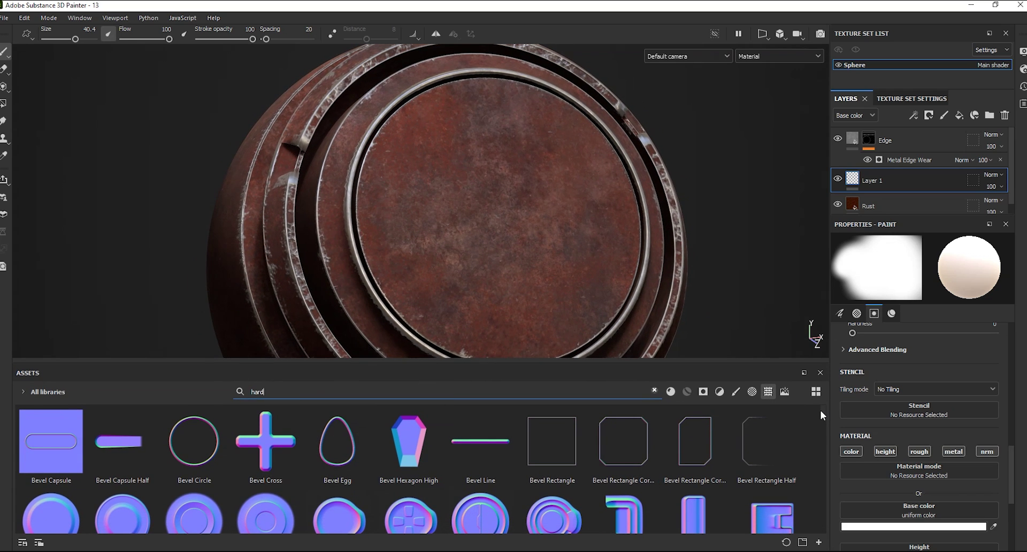
{"action": "left_click_drag", "start_coordinate": [826, 417], "coordinate": [839, 458]}
{"action": "left_click_drag", "start_coordinate": [577, 361], "coordinate": [581, 294]}
{"action": "left_click_drag", "start_coordinate": [562, 231], "coordinate": [533, 165], "text": "alt"}
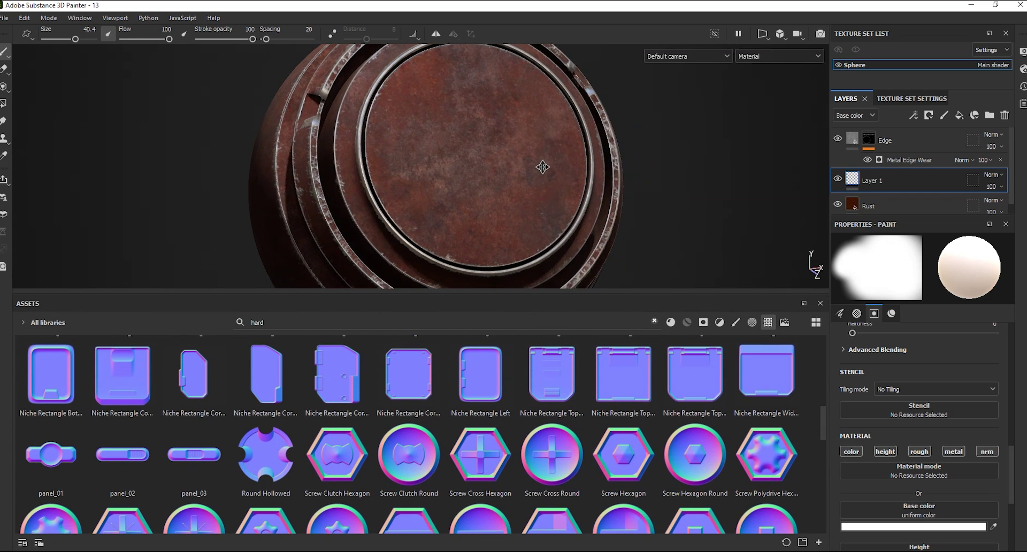
Limit the brush material to the normal channel by disabling metallic, roughness, height and base color.
{"action": "scroll", "coordinate": [1010, 459], "scroll_direction": "down", "scroll_amount": 3}
{"action": "left_click", "coordinate": [953, 372]}
{"action": "left_click", "coordinate": [919, 371]}
{"action": "left_click", "coordinate": [885, 372]}
{"action": "left_click", "coordinate": [850, 373]}
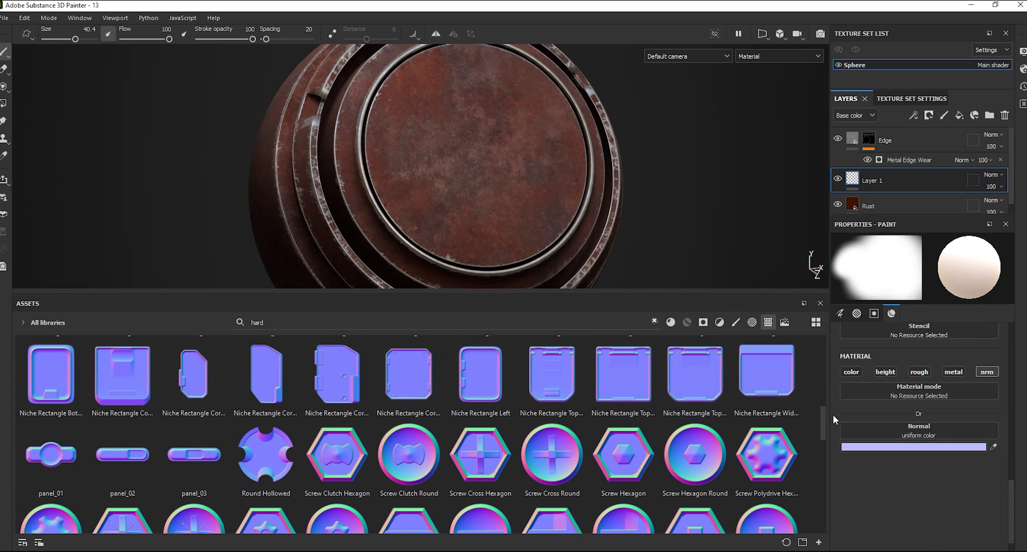
Assign Circle Button Steps as the brush normal and stamp it on the centre of the circular face at brush size 80.18.
{"action": "left_click_drag", "start_coordinate": [824, 416], "coordinate": [832, 364]}
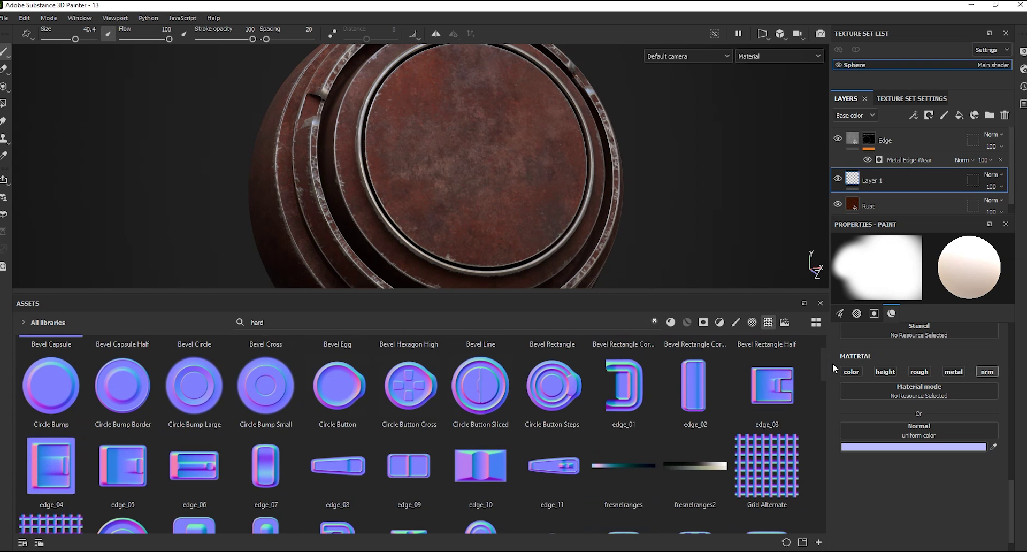
{"action": "mouse_move", "coordinate": [583, 386]}
{"action": "left_mouse_down"}
{"action": "mouse_move", "coordinate": [836, 426]}
{"action": "mouse_move", "coordinate": [906, 426]}
{"action": "left_mouse_up"}
{"action": "left_click_drag", "start_coordinate": [463, 170], "coordinate": [481, 150], "text": "alt"}
{"action": "right_click_drag", "start_coordinate": [482, 151], "coordinate": [510, 152], "text": "ctrl"}
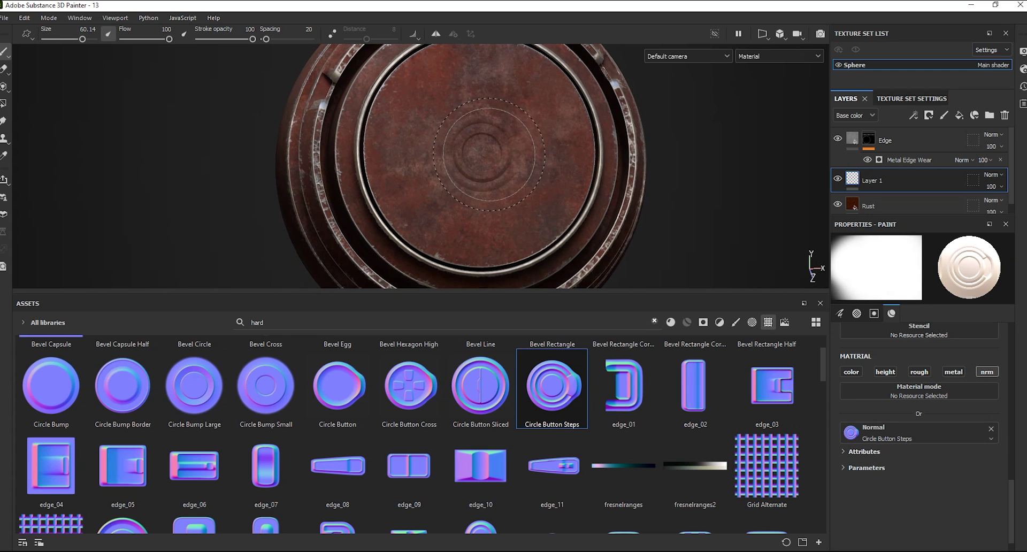
{"action": "right_click_drag", "start_coordinate": [480, 152], "coordinate": [502, 152], "text": "ctrl"}
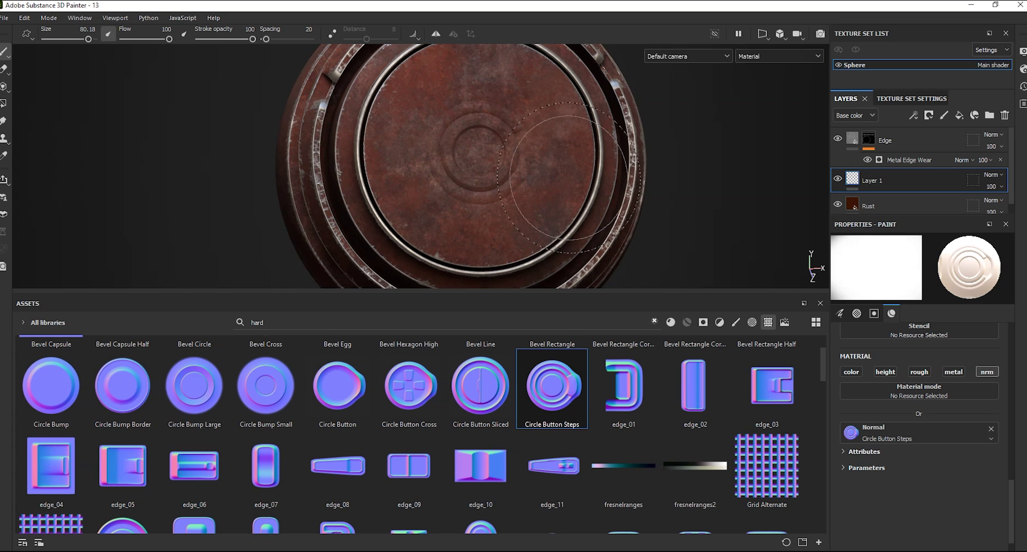
Replace the brush normal with the handle_10 texture from the asset library.
{"action": "mouse_move", "coordinate": [687, 165]}
{"action": "left_mouse_down", "text": "alt"}
{"action": "mouse_move", "coordinate": [699, 177]}
{"action": "mouse_move", "coordinate": [683, 208]}
{"action": "left_mouse_up", "text": "alt"}
{"action": "mouse_move", "coordinate": [521, 149]}
{"action": "right_mouse_down", "text": "alt"}
{"action": "mouse_move", "coordinate": [520, 114]}
{"action": "mouse_move", "coordinate": [527, 139]}
{"action": "right_mouse_up", "text": "alt"}
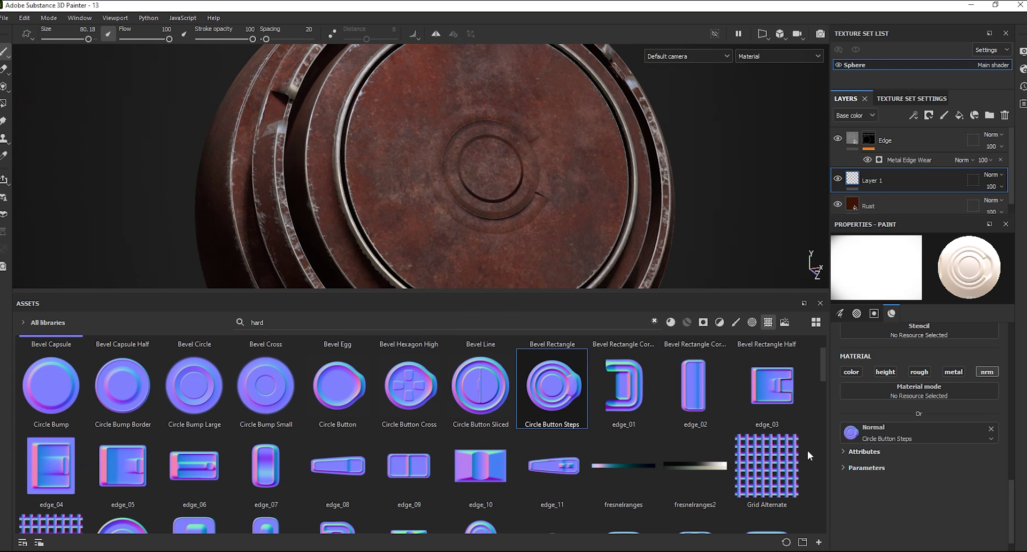
{"action": "scroll", "coordinate": [822, 367], "scroll_direction": "down", "scroll_amount": 3}
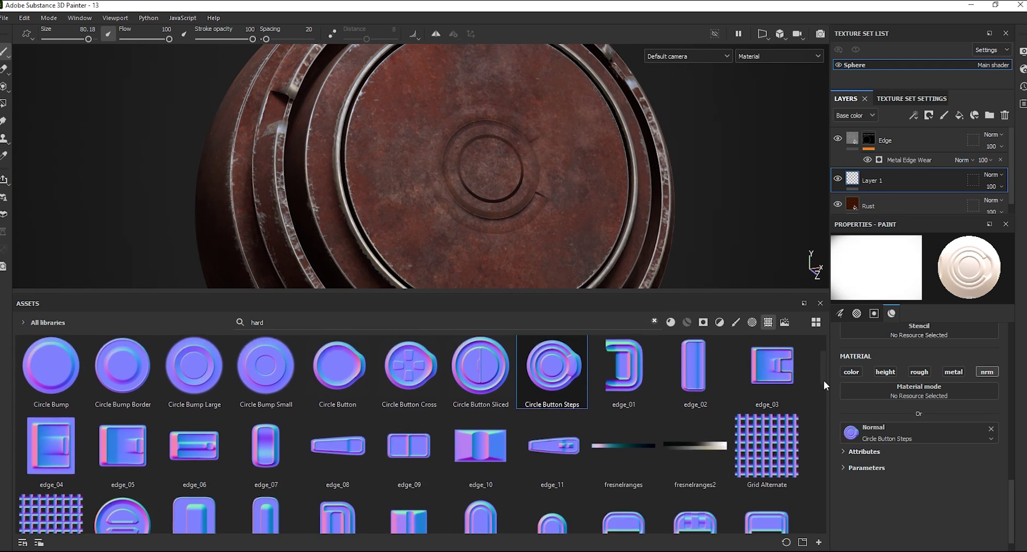
{"action": "left_click_drag", "start_coordinate": [719, 406], "coordinate": [881, 429]}
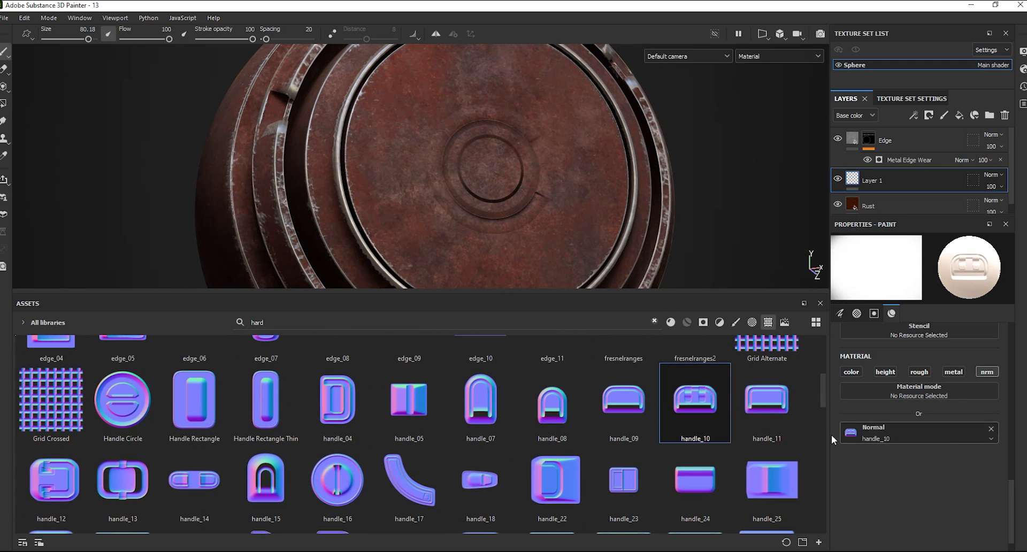
{"action": "left_click_drag", "start_coordinate": [653, 252], "coordinate": [603, 227], "text": "alt"}
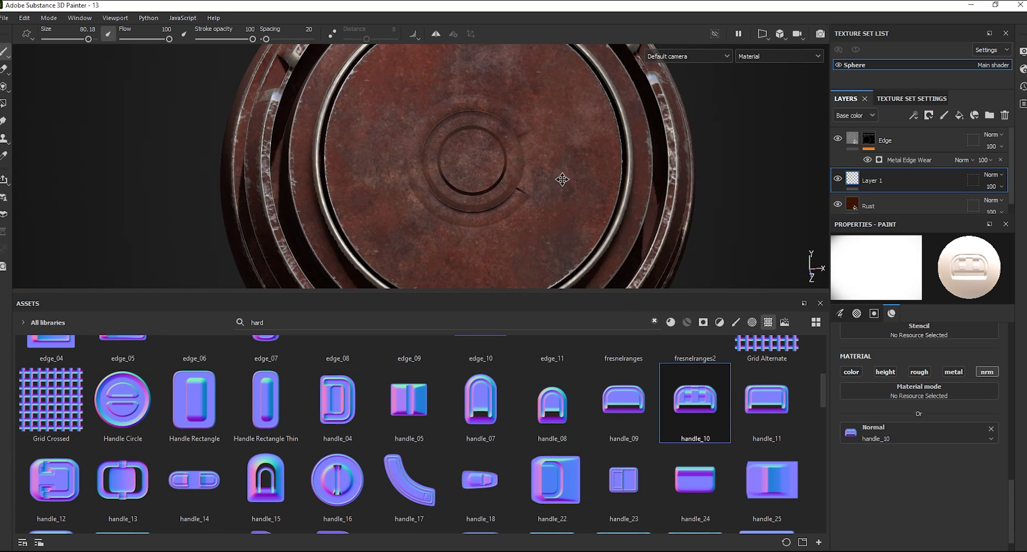
{"action": "left_click_drag", "start_coordinate": [559, 176], "coordinate": [569, 206], "text": "alt"}
Reduce the brush size to 45.64 and stamp the handle above and below the central circular button.
{"action": "key", "text": "ctrl+z"}
{"action": "right_click_drag", "start_coordinate": [435, 171], "coordinate": [390, 171], "text": "ctrl"}
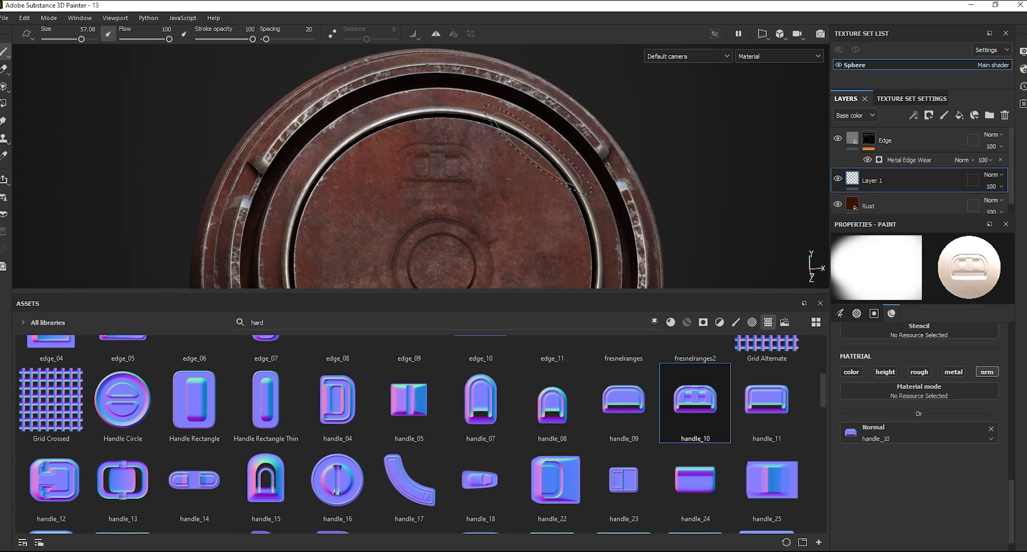
{"action": "mouse_move", "coordinate": [619, 96]}
{"action": "left_mouse_down", "text": "alt"}
{"action": "mouse_move", "coordinate": [604, 103]}
{"action": "mouse_move", "coordinate": [593, 140]}
{"action": "left_mouse_up", "text": "alt"}
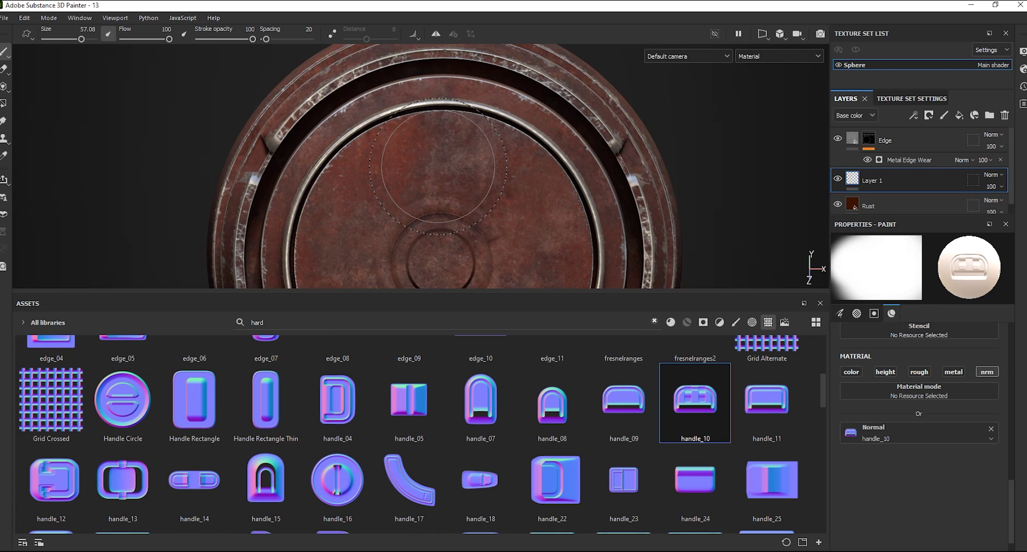
{"action": "key", "text": "bracketleft"}
{"action": "left_click_drag", "start_coordinate": [541, 202], "coordinate": [467, 238], "text": "alt"}
{"action": "left_click", "coordinate": [467, 238]}
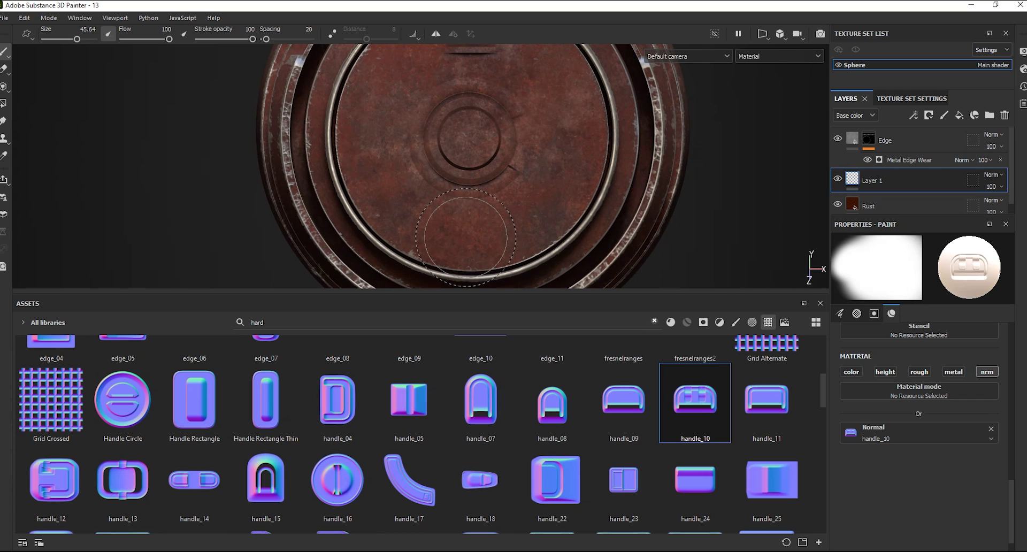
Shrink the asset library area to give the model more room and inspect the stamped details from an angle.
{"action": "mouse_move", "coordinate": [534, 246]}
{"action": "left_mouse_down", "text": "alt"}
{"action": "mouse_move", "coordinate": [668, 224]}
{"action": "mouse_move", "coordinate": [683, 233]}
{"action": "mouse_move", "coordinate": [620, 207]}
{"action": "left_mouse_up", "text": "alt"}
{"action": "mouse_move", "coordinate": [620, 207]}
{"action": "right_mouse_down", "text": "shift"}
{"action": "mouse_move", "coordinate": [600, 204]}
{"action": "mouse_move", "coordinate": [680, 204]}
{"action": "mouse_move", "coordinate": [637, 200]}
{"action": "right_mouse_up", "text": "shift"}
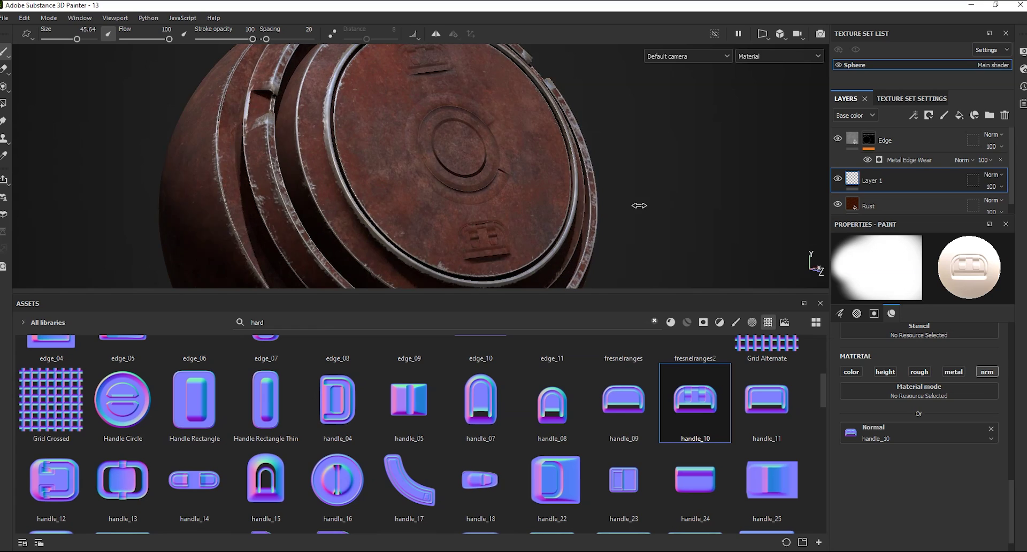
{"action": "left_click_drag", "start_coordinate": [637, 200], "coordinate": [581, 296], "text": "alt"}
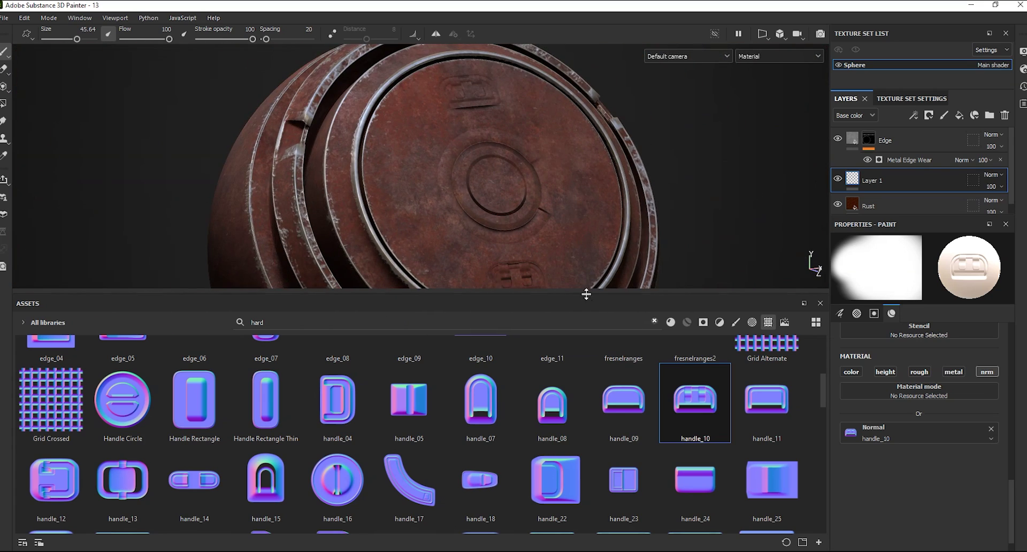
{"action": "left_click_drag", "start_coordinate": [587, 294], "coordinate": [587, 416]}
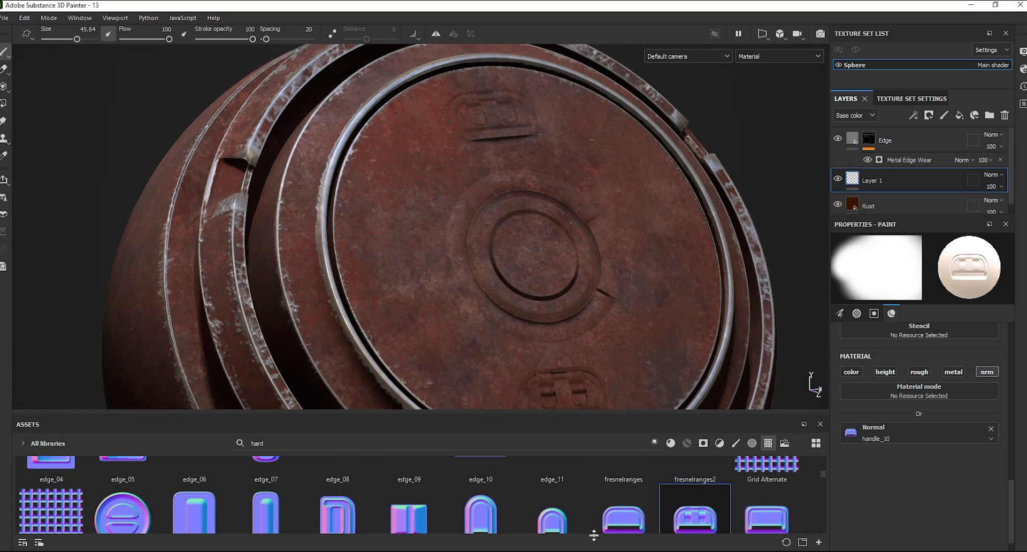
{"action": "left_click_drag", "start_coordinate": [557, 297], "coordinate": [473, 254], "text": "alt"}
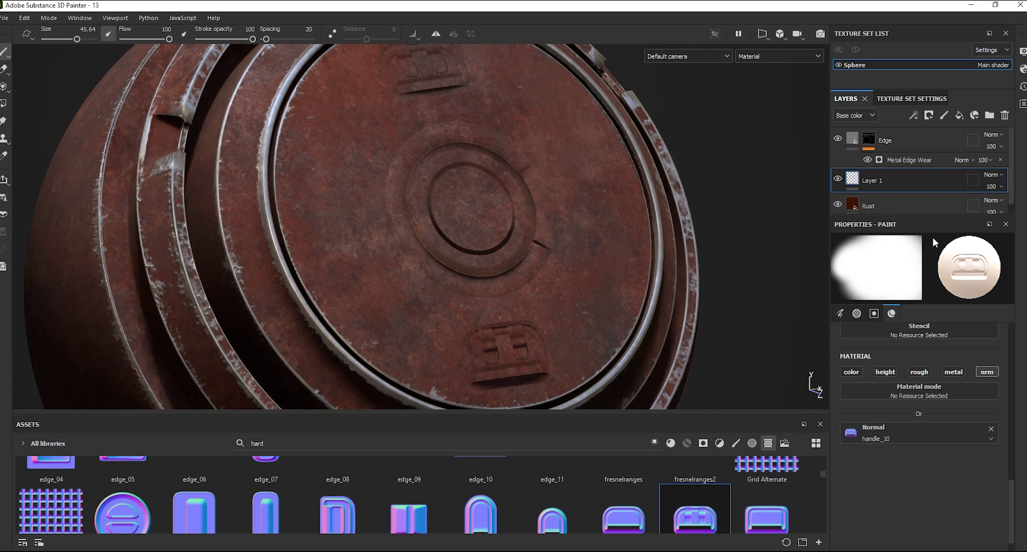
Add an anchor point to the paint layer holding the stamped normal details.
{"action": "left_click", "coordinate": [914, 115]}
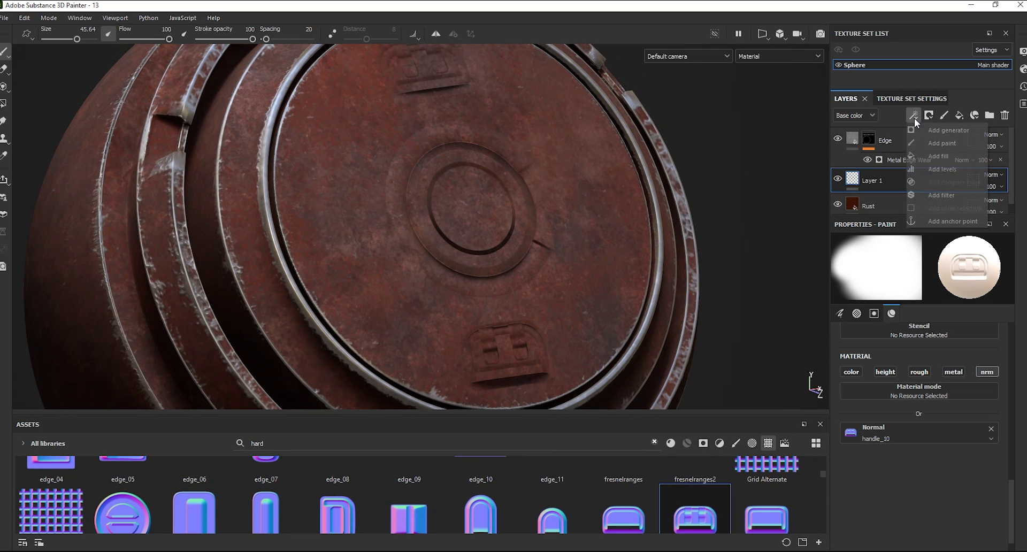
{"action": "left_click", "coordinate": [948, 220]}
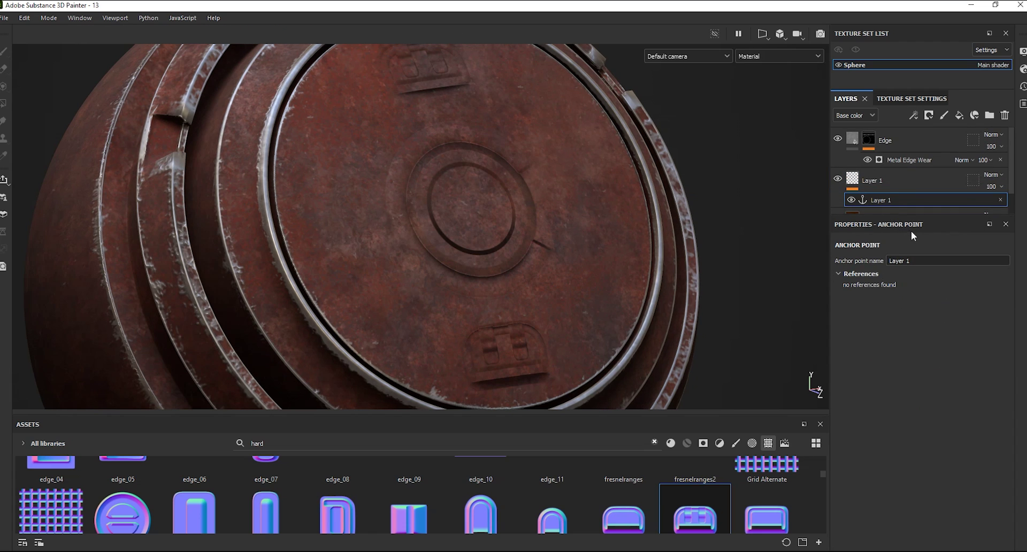
{"action": "left_click", "coordinate": [874, 182]}
{"action": "left_click", "coordinate": [880, 199]}
Link the Metal Edge Wear generator's Micro Normal input to the Layer 1 anchor point, referencing its Normal channel.
{"action": "left_click", "coordinate": [904, 160]}
{"action": "scroll", "coordinate": [1014, 293], "scroll_direction": "down", "scroll_amount": 1}
{"action": "scroll", "coordinate": [1012, 293], "scroll_direction": "down", "scroll_amount": 5}
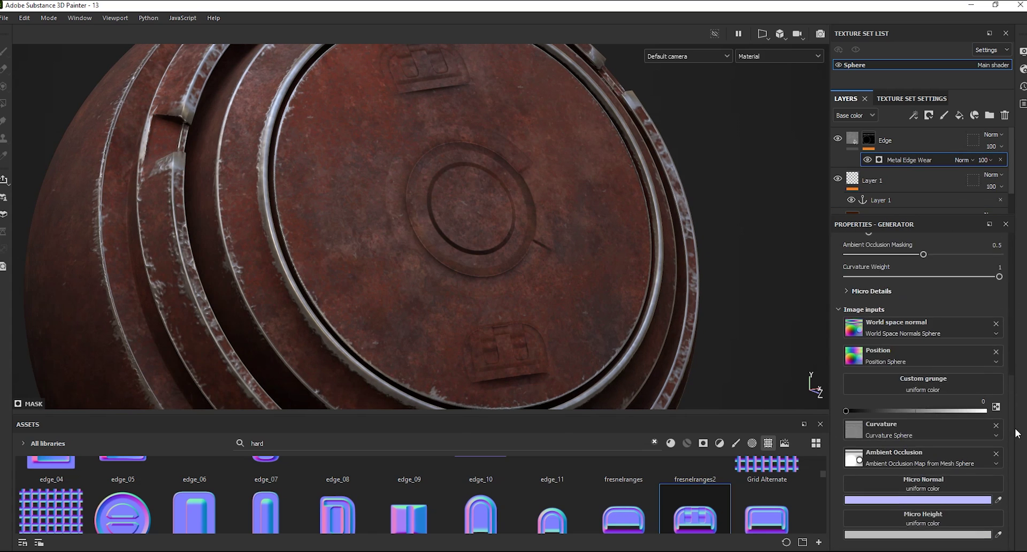
{"action": "left_click", "coordinate": [919, 491]}
{"action": "left_click", "coordinate": [949, 328]}
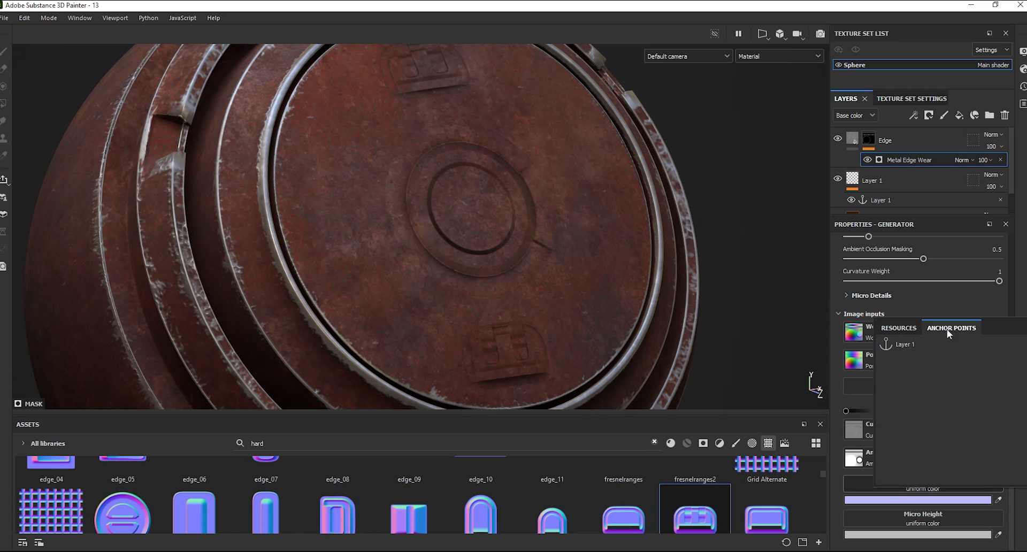
{"action": "left_click", "coordinate": [905, 344]}
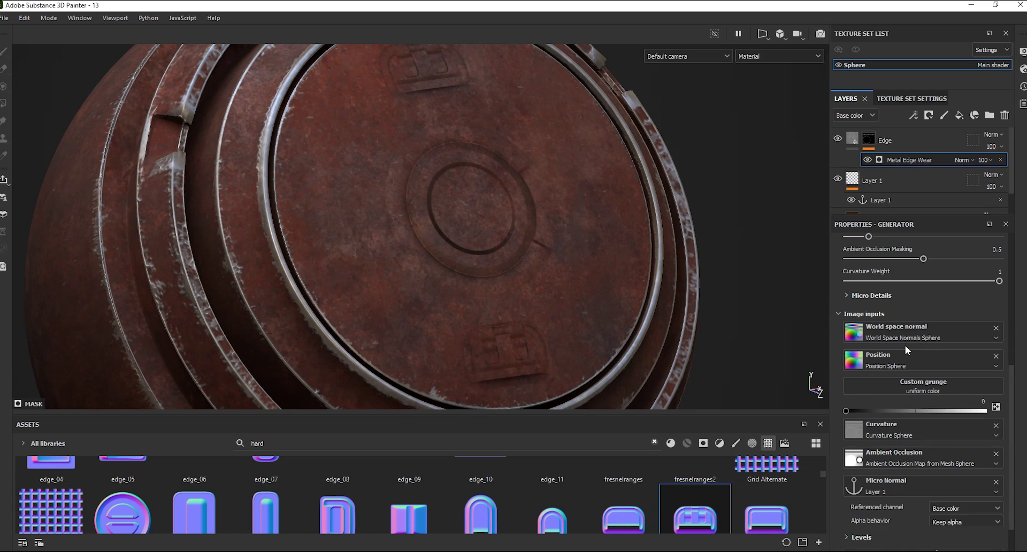
{"action": "scroll", "coordinate": [1011, 426], "scroll_direction": "down", "scroll_amount": 2}
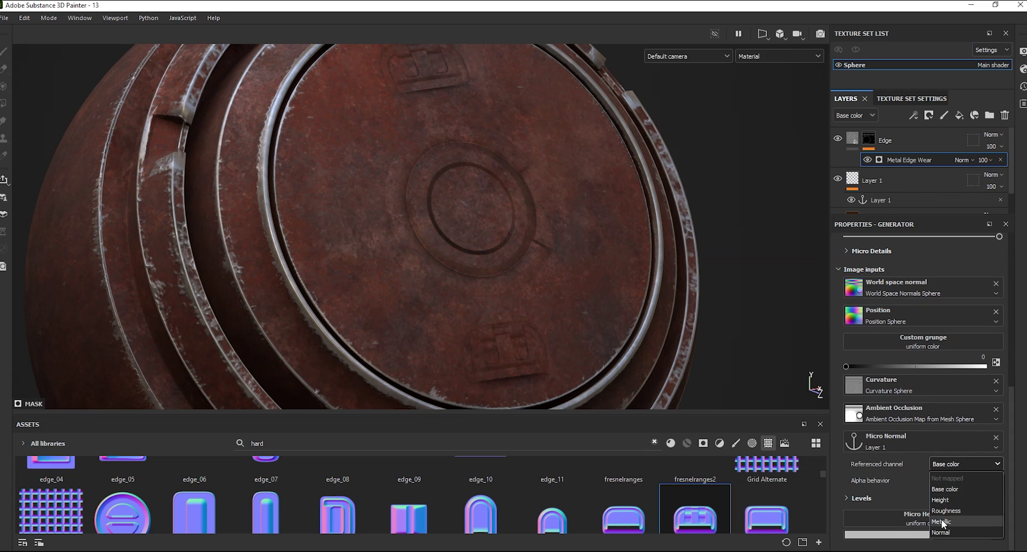
{"action": "left_click", "coordinate": [939, 532]}
Enable Micro Normal in the Metal Edge Wear generator's micro details.
{"action": "left_click_drag", "start_coordinate": [1011, 471], "coordinate": [1016, 358]}
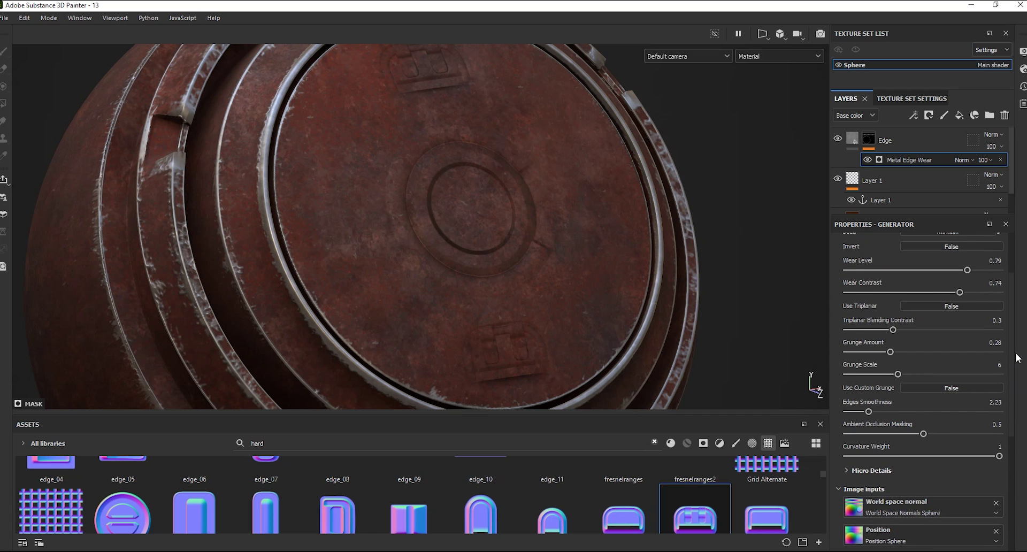
{"action": "left_click", "coordinate": [872, 470]}
{"action": "scroll", "coordinate": [1014, 355], "scroll_direction": "down", "scroll_amount": 4}
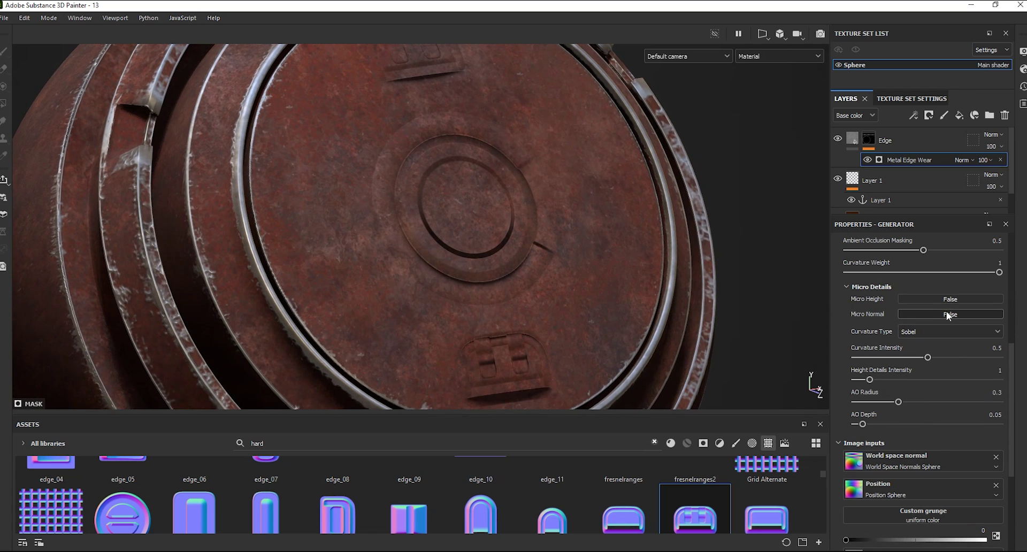
{"action": "left_click", "coordinate": [947, 314]}
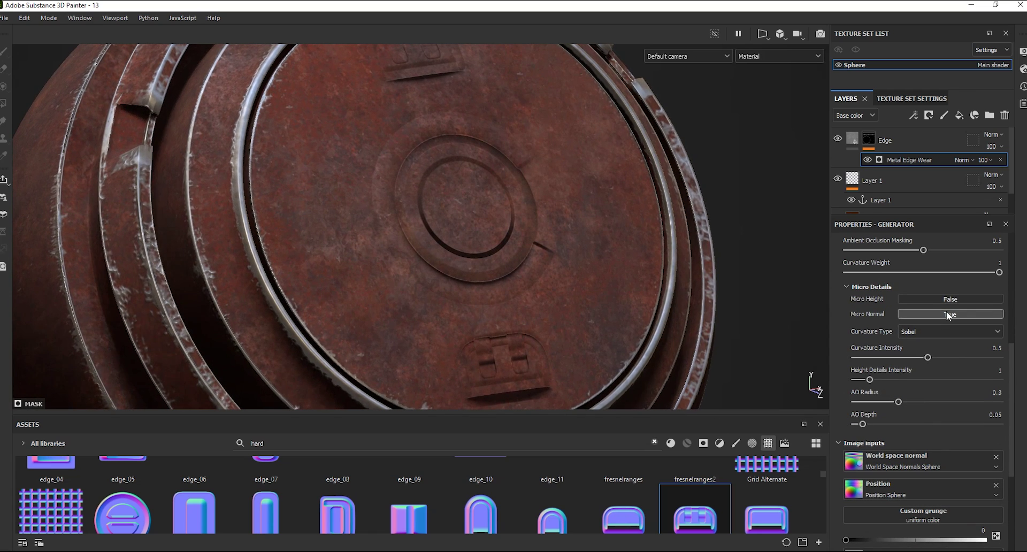
{"action": "left_click", "coordinate": [954, 314]}
{"action": "left_click", "coordinate": [954, 314]}
{"action": "left_click_drag", "start_coordinate": [559, 312], "coordinate": [502, 259], "text": "alt"}
{"action": "right_click_drag", "start_coordinate": [503, 260], "coordinate": [503, 270], "text": "alt"}
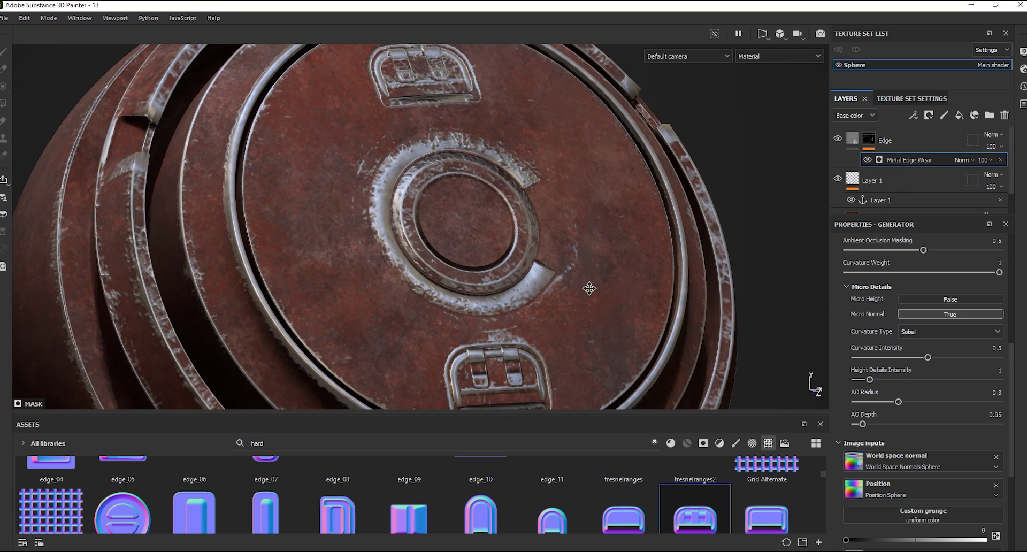
Set the micro details' curvature type to Standard, curvature intensity to 0.32 and height details intensity to 1.36.
{"action": "left_click", "coordinate": [957, 337]}
{"action": "left_click", "coordinate": [921, 346]}
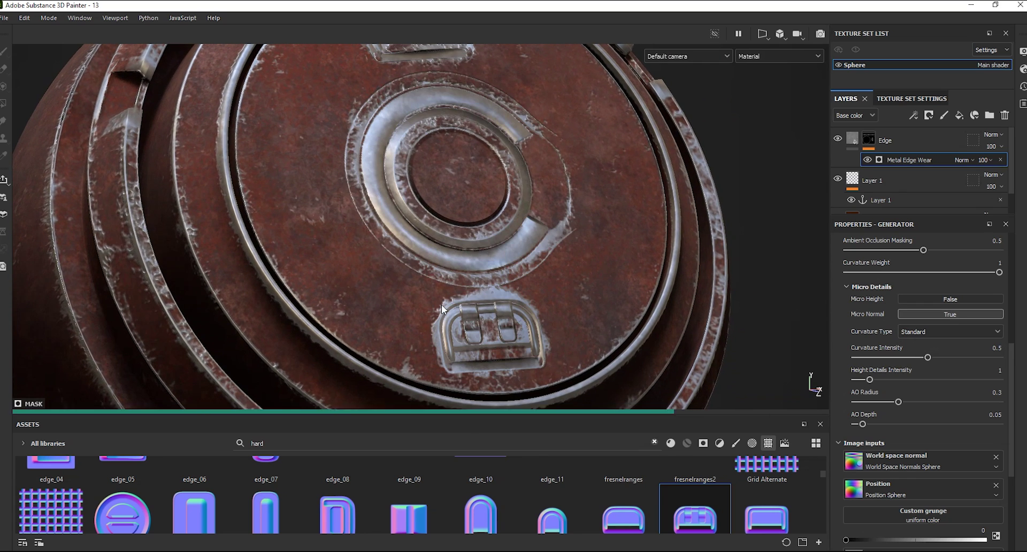
{"action": "left_click_drag", "start_coordinate": [494, 298], "coordinate": [486, 274], "text": "alt"}
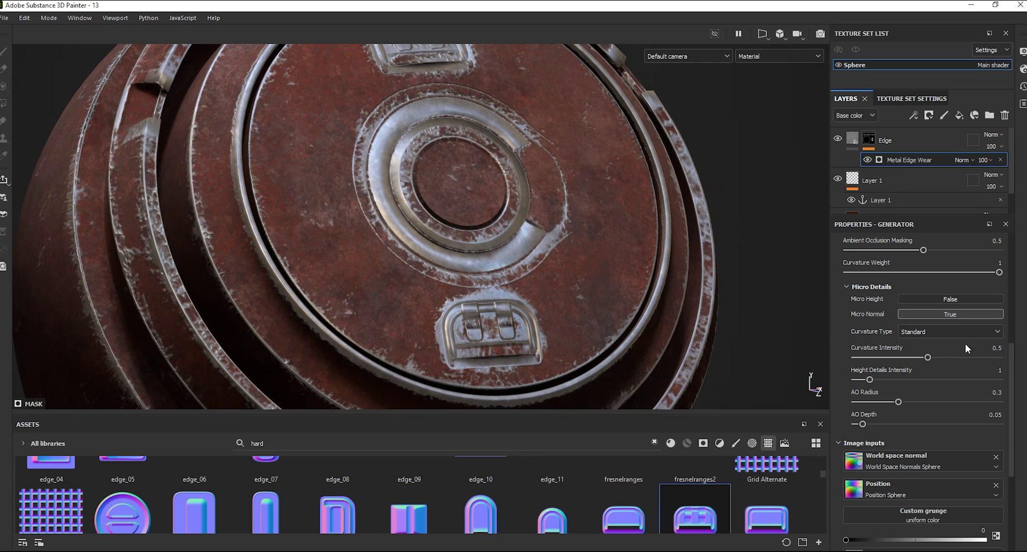
{"action": "left_click_drag", "start_coordinate": [928, 358], "coordinate": [875, 381]}
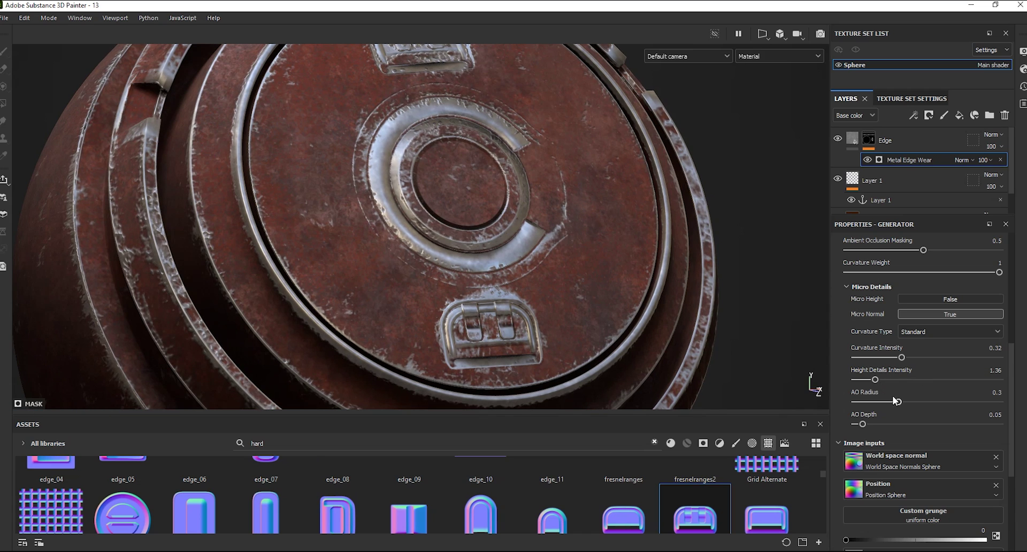
Set the micro details' AO radius to 0.87 and AO depth to 0.49.
{"action": "left_click_drag", "start_coordinate": [986, 401], "coordinate": [994, 423]}
{"action": "left_click", "coordinate": [980, 401]}
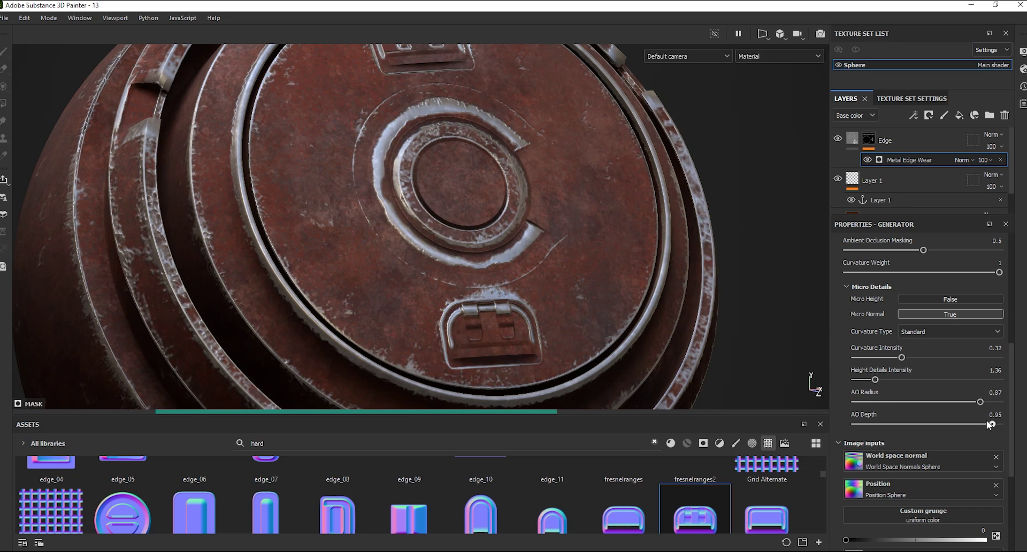
{"action": "left_click_drag", "start_coordinate": [958, 422], "coordinate": [945, 421]}
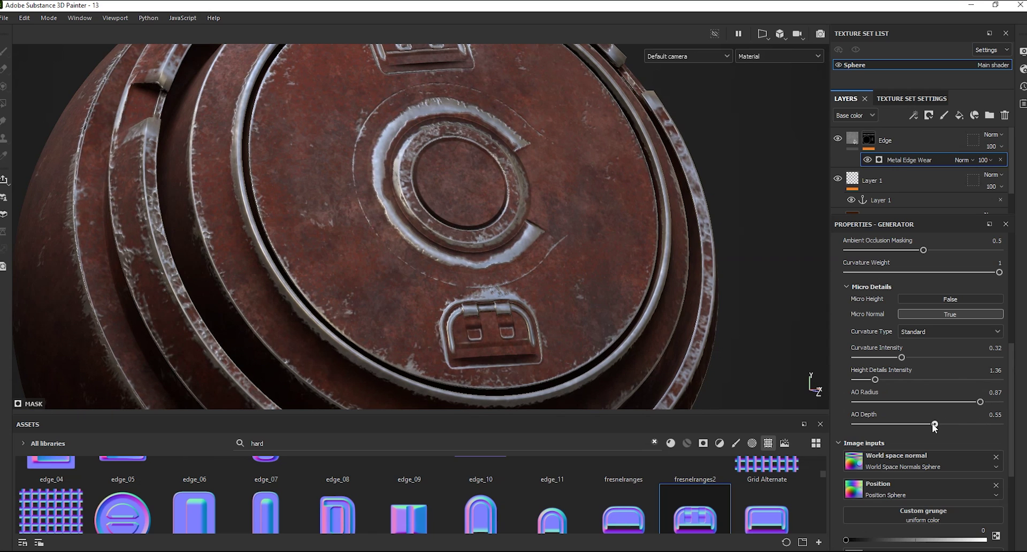
Set the Metal Edge Wear generator's wear level to 0.78.
{"action": "scroll", "coordinate": [1009, 289], "scroll_direction": "up", "scroll_amount": 5}
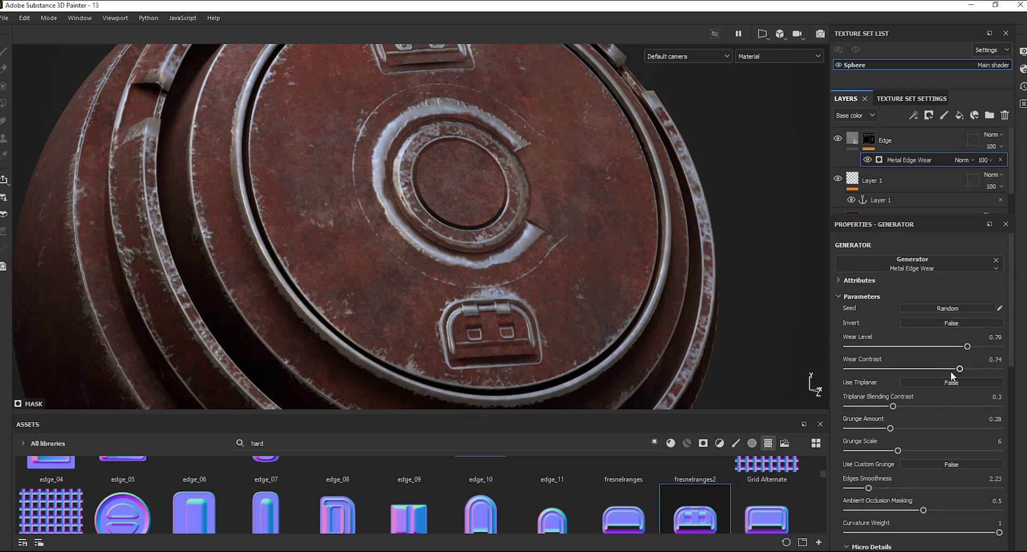
{"action": "left_click_drag", "start_coordinate": [889, 431], "coordinate": [880, 431]}
{"action": "left_click_drag", "start_coordinate": [959, 368], "coordinate": [966, 347]}
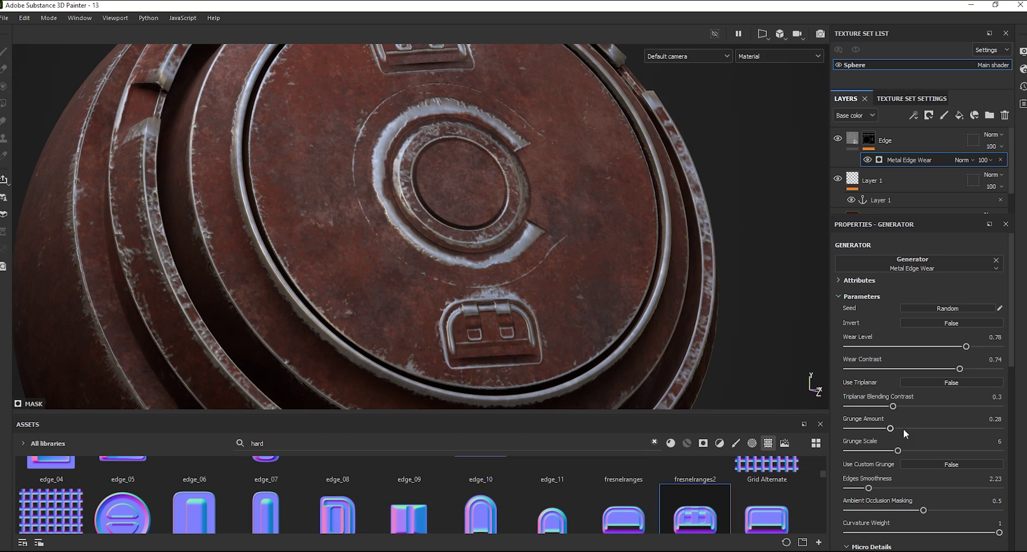
{"action": "scroll", "coordinate": [930, 463], "scroll_direction": "down", "scroll_amount": 3}
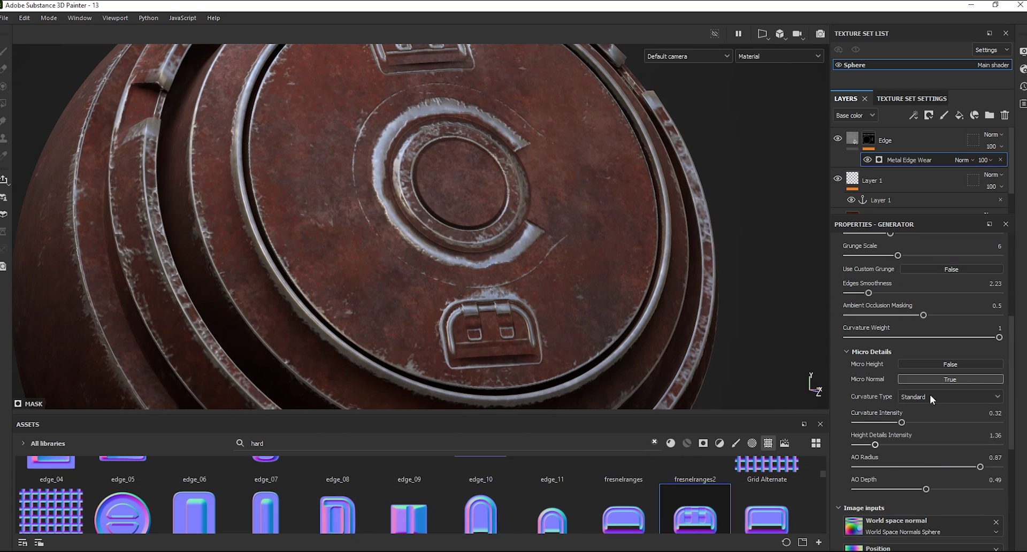
Try the Smooth and Sobel curvature types for the micro details and return to Standard.
{"action": "left_click", "coordinate": [949, 364]}
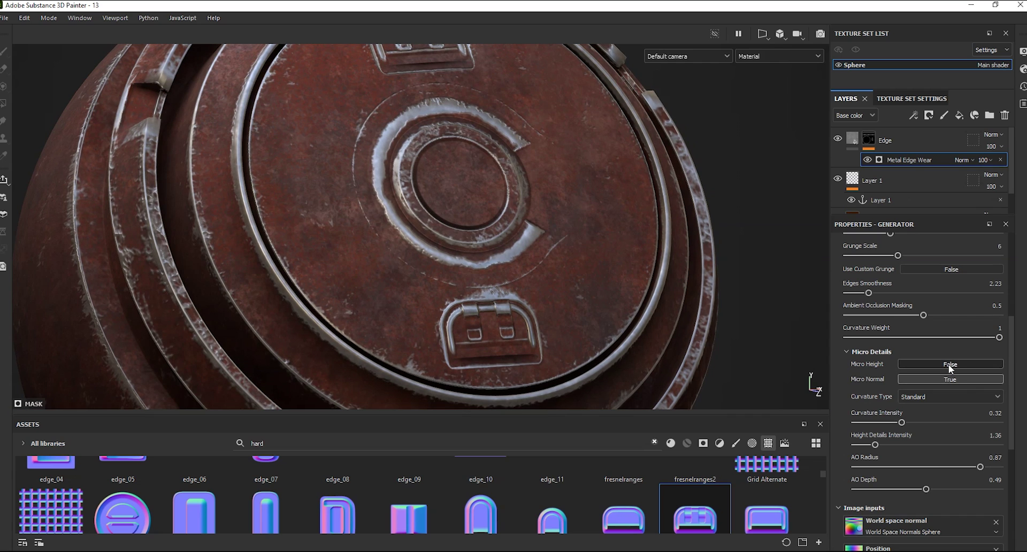
{"action": "left_click", "coordinate": [933, 399]}
{"action": "left_click", "coordinate": [925, 431]}
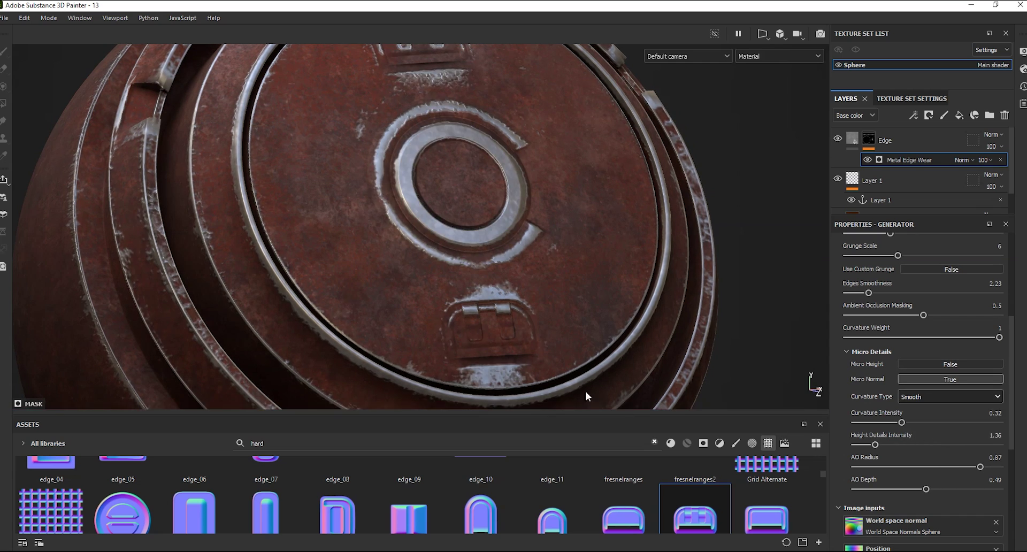
{"action": "left_click", "coordinate": [916, 422]}
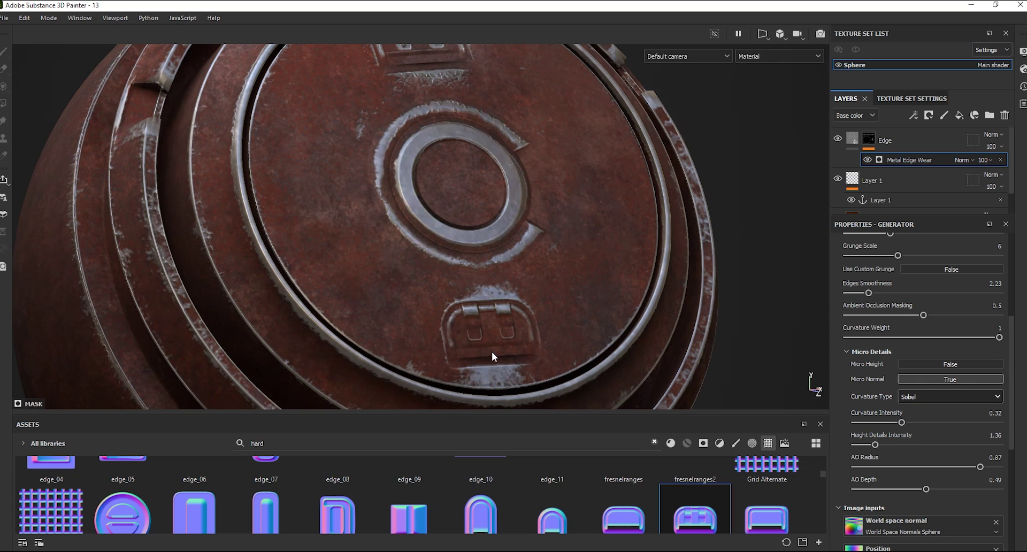
{"action": "left_click", "coordinate": [926, 396]}
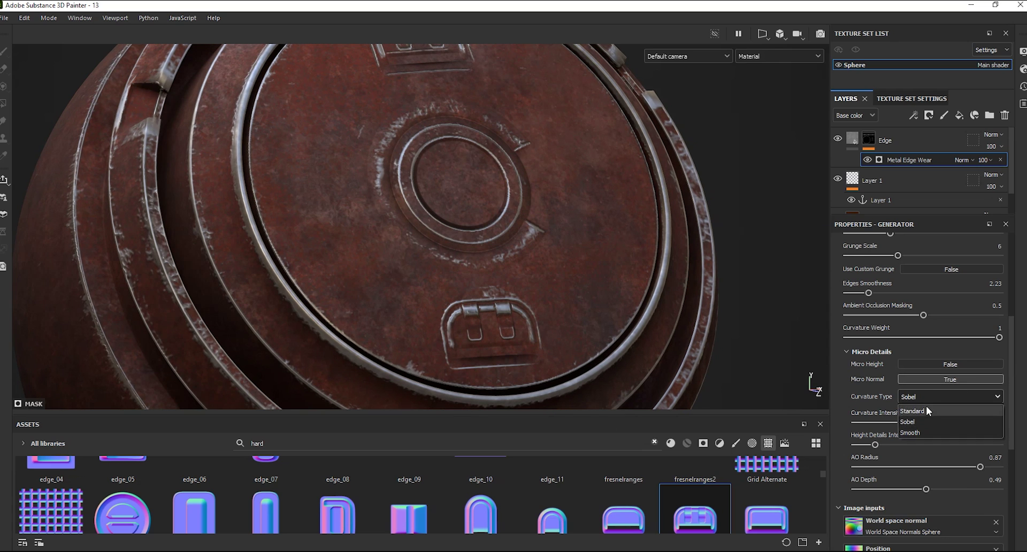
{"action": "left_click", "coordinate": [925, 411]}
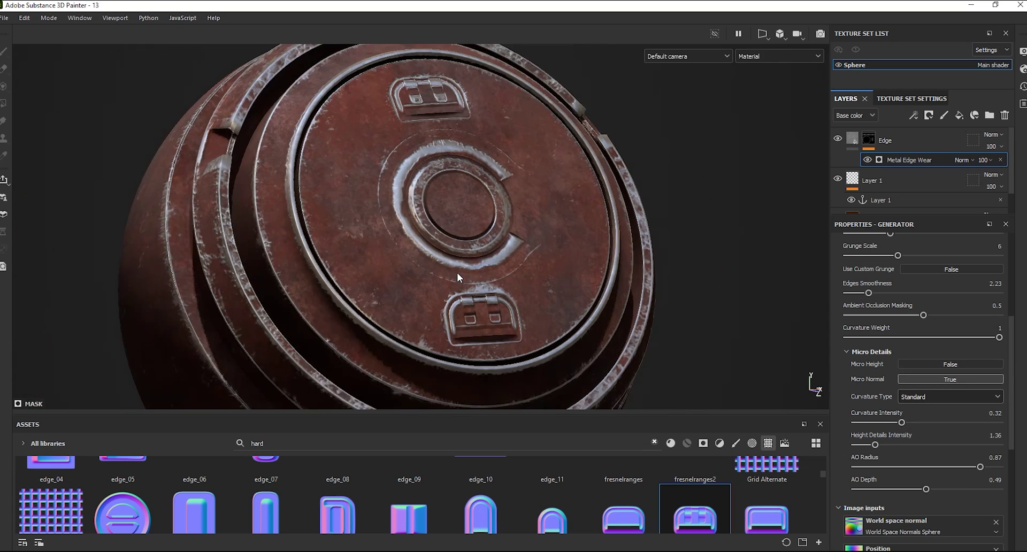
{"action": "left_click_drag", "start_coordinate": [457, 272], "coordinate": [522, 317], "text": "alt"}
{"action": "left_click", "coordinate": [941, 396]}
{"action": "left_click", "coordinate": [914, 419]}
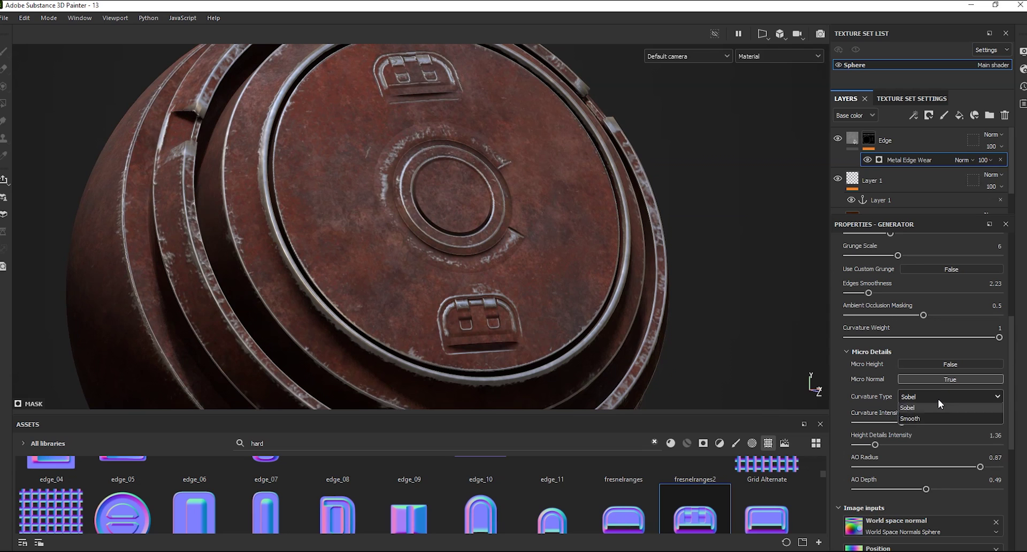
{"action": "left_click", "coordinate": [938, 397]}
Set the Metal Edge Wear generator's micro details curvature intensity to 0.44 and check the wear on the stamped details.
{"action": "left_click_drag", "start_coordinate": [694, 412], "coordinate": [802, 376]}
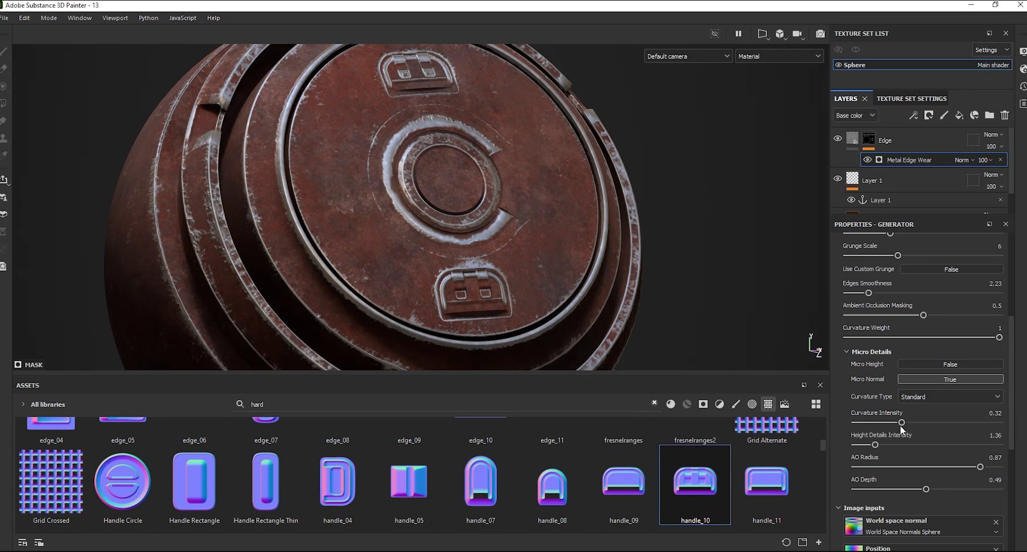
{"action": "left_click_drag", "start_coordinate": [911, 422], "coordinate": [918, 422]}
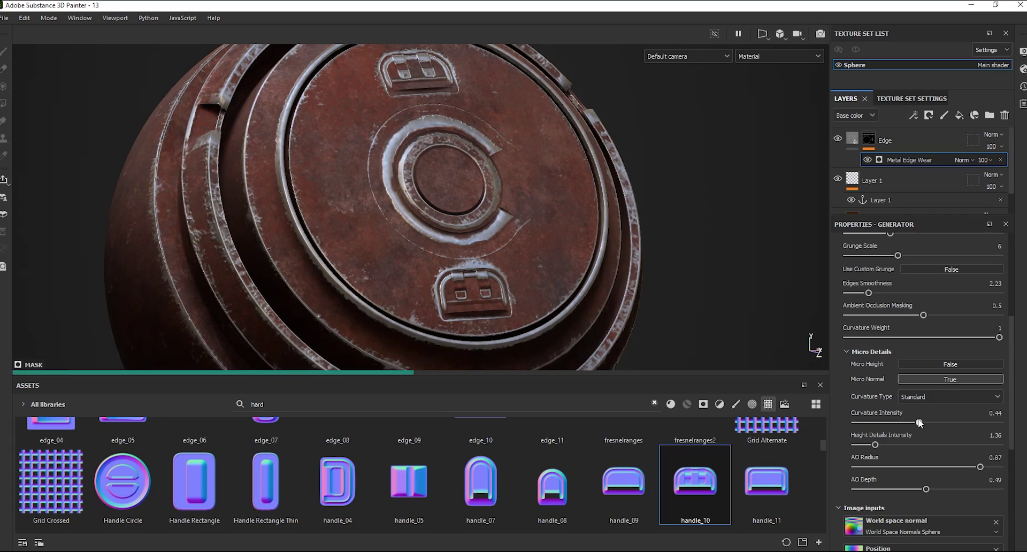
{"action": "scroll", "coordinate": [463, 346], "scroll_direction": "up", "scroll_amount": 3}
{"action": "right_click_drag", "start_coordinate": [463, 346], "coordinate": [487, 347], "text": "alt"}
{"action": "right_click_drag", "start_coordinate": [570, 306], "coordinate": [613, 305], "text": "shift"}
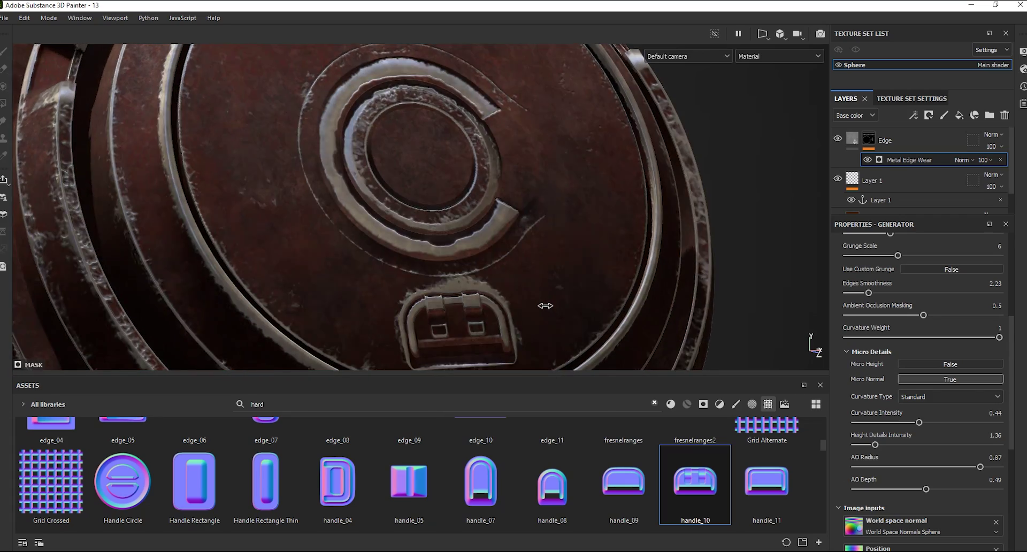
{"action": "left_click_drag", "start_coordinate": [614, 306], "coordinate": [476, 207], "text": "alt"}
{"action": "scroll", "coordinate": [1012, 336], "scroll_direction": "down", "scroll_amount": 5}
{"action": "scroll", "coordinate": [1013, 336], "scroll_direction": "up", "scroll_amount": 10}
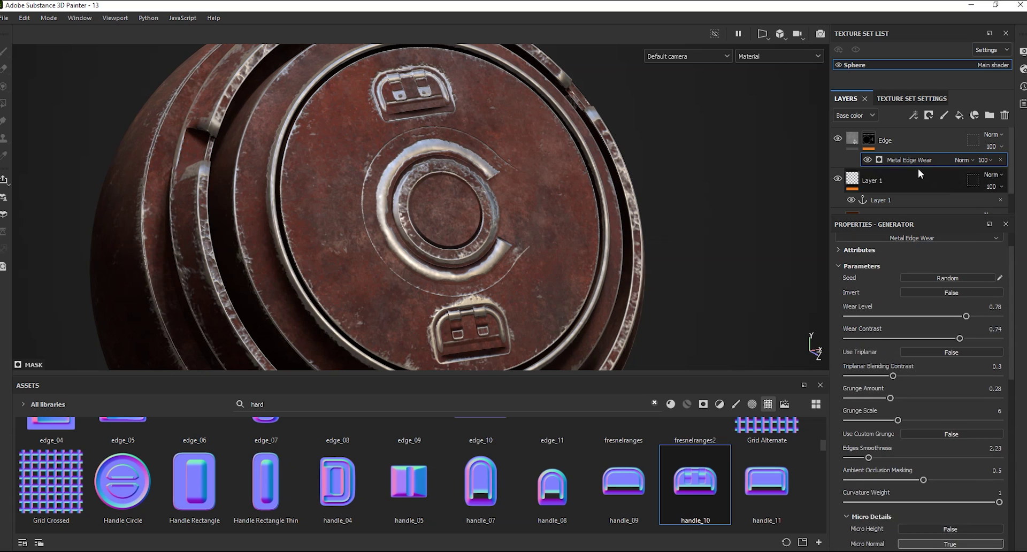
Select Layer 1 and load the vent_20 hard-surface map as the paint brush's normal.
{"action": "left_click", "coordinate": [909, 182]}
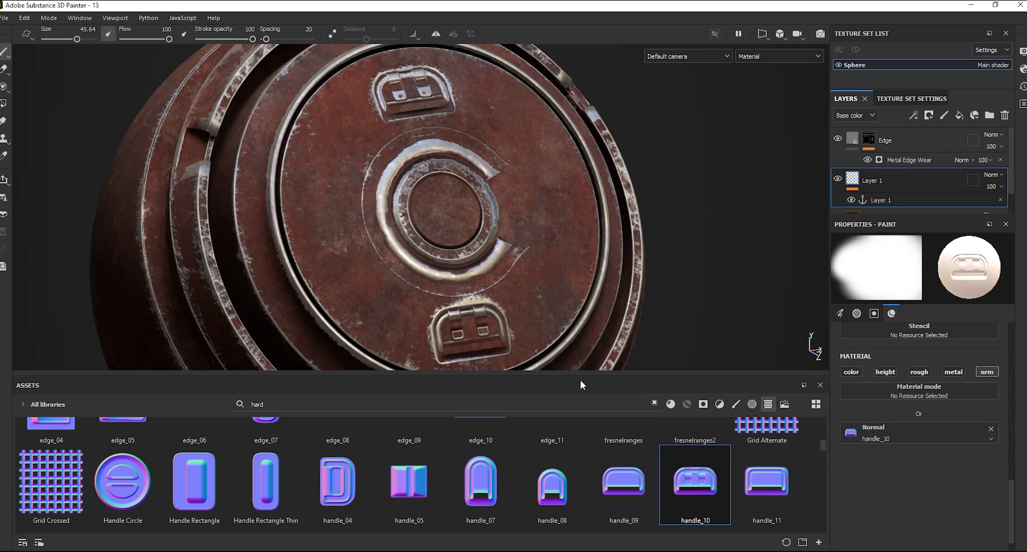
{"action": "left_click_drag", "start_coordinate": [582, 371], "coordinate": [578, 343]}
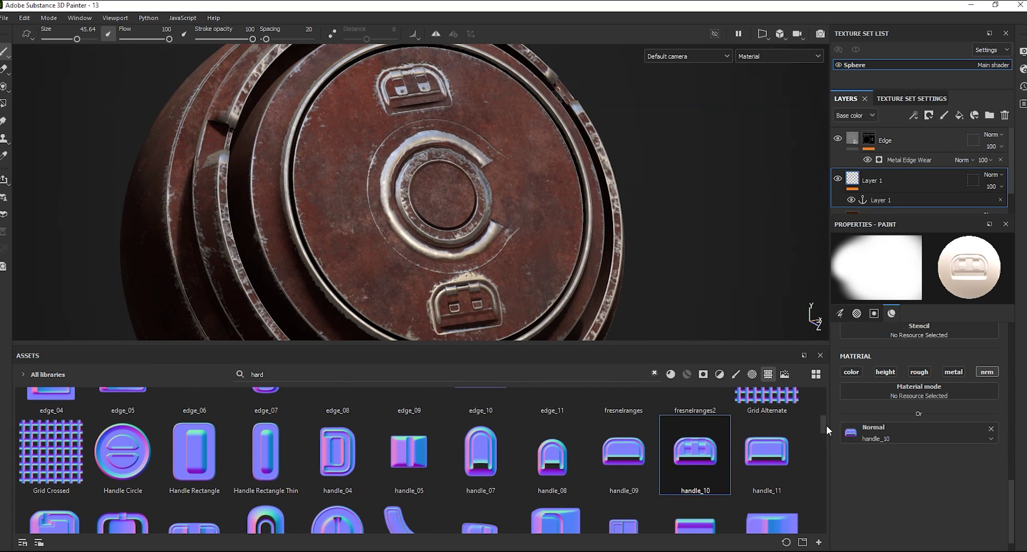
{"action": "scroll", "coordinate": [822, 426], "scroll_direction": "down", "scroll_amount": 2}
{"action": "scroll", "coordinate": [823, 433], "scroll_direction": "down", "scroll_amount": 1}
{"action": "left_click_drag", "start_coordinate": [824, 439], "coordinate": [830, 493]}
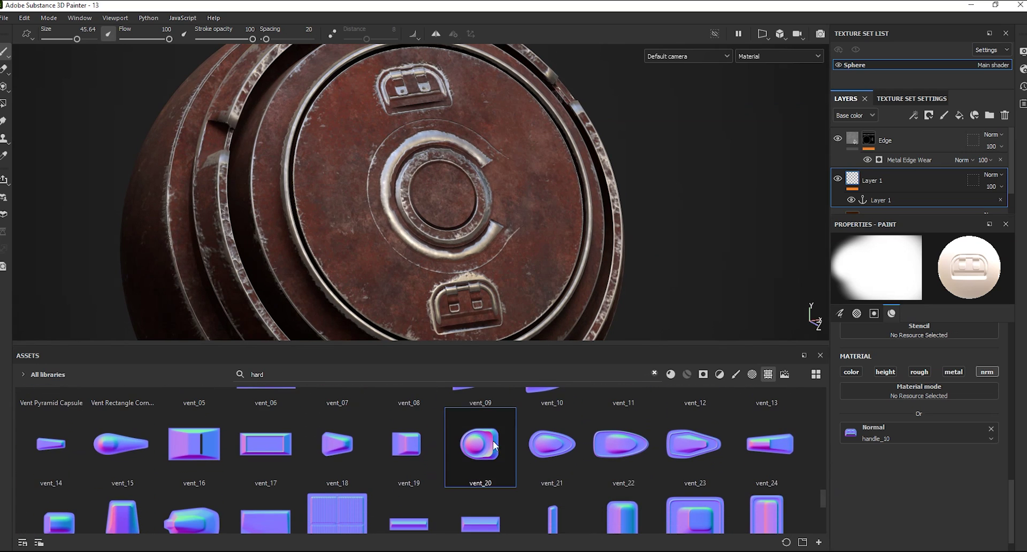
{"action": "left_click", "coordinate": [342, 219]}
{"action": "key", "text": "ctrl+z"}
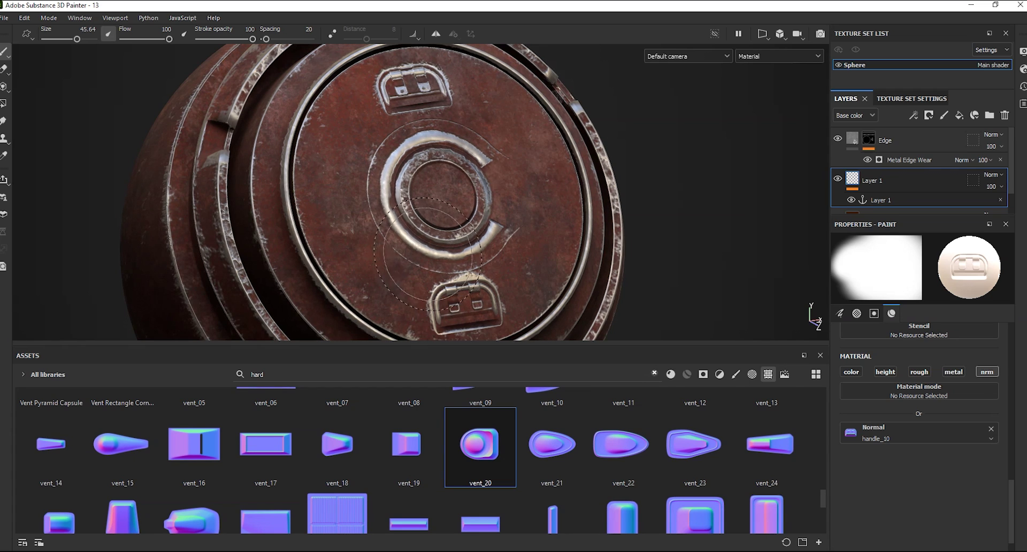
{"action": "left_click_drag", "start_coordinate": [888, 431], "coordinate": [888, 431]}
Set the brush size to 40.4 and stamp the vent_20 detail once on each side of the central ring.
{"action": "right_click_drag", "start_coordinate": [345, 223], "coordinate": [335, 223], "text": "ctrl"}
{"action": "left_click_drag", "start_coordinate": [334, 223], "coordinate": [310, 229], "text": "alt"}
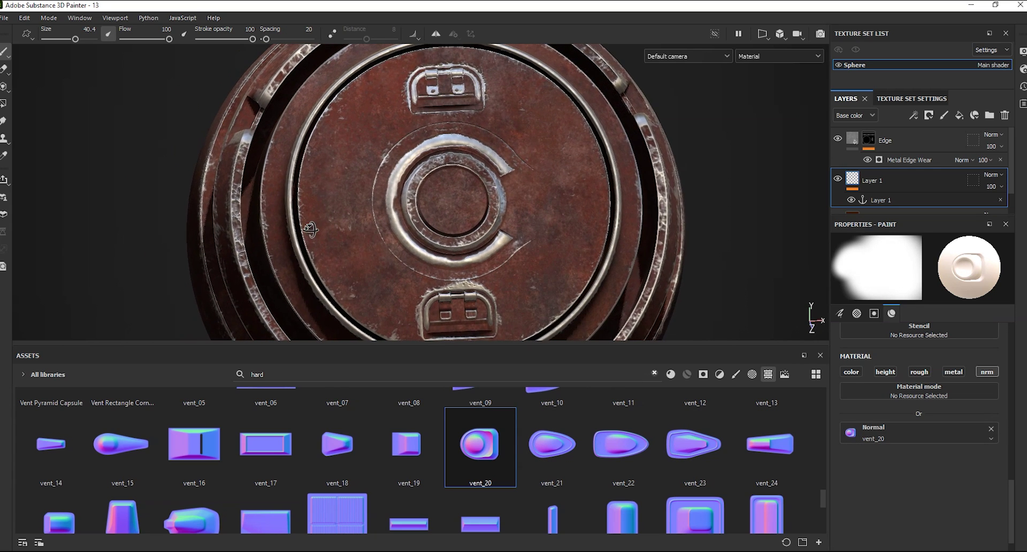
{"action": "left_click", "coordinate": [339, 213]}
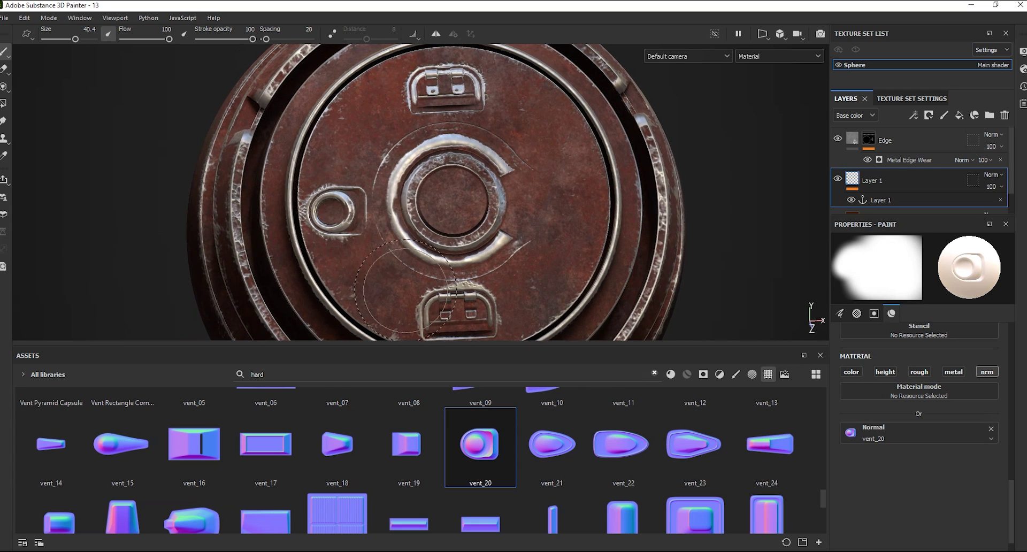
{"action": "left_click", "coordinate": [561, 203]}
{"action": "left_click_drag", "start_coordinate": [566, 265], "coordinate": [553, 228], "text": "alt"}
{"action": "middle_click_drag", "start_coordinate": [554, 228], "coordinate": [567, 201], "text": "alt"}
Shorten the asset search to "ha" and load window_01 as the paint brush's normal.
{"action": "scroll", "coordinate": [825, 498], "scroll_direction": "down", "scroll_amount": 3}
{"action": "left_click_drag", "start_coordinate": [825, 506], "coordinate": [881, 404]}
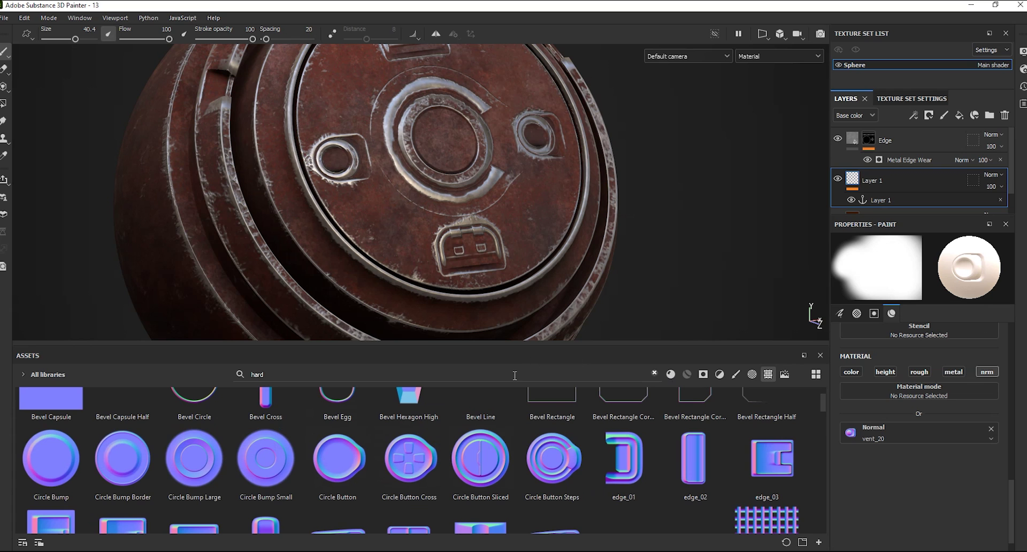
{"action": "key", "text": "BackSpace"}
{"action": "key", "text": "BackSpace"}
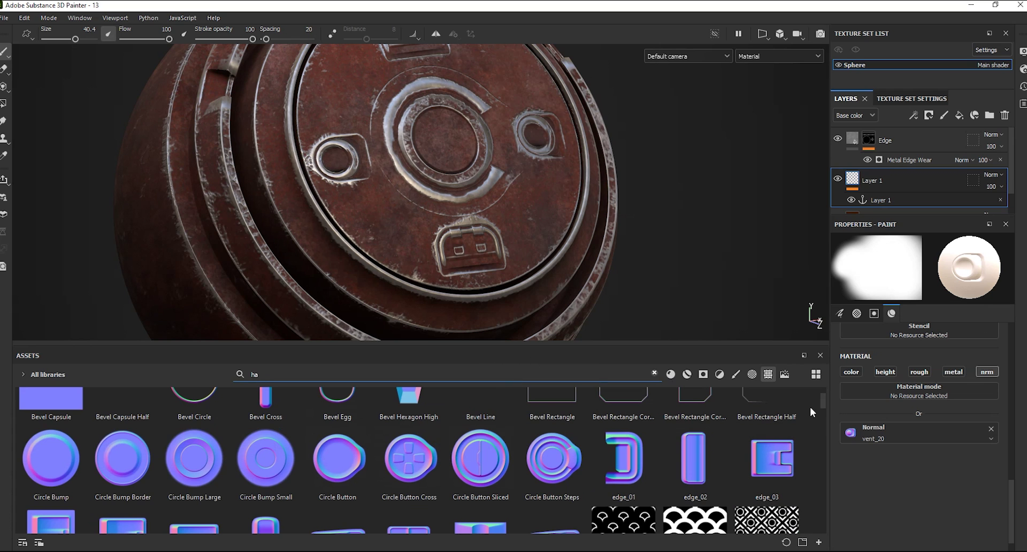
{"action": "left_click_drag", "start_coordinate": [826, 400], "coordinate": [855, 518]}
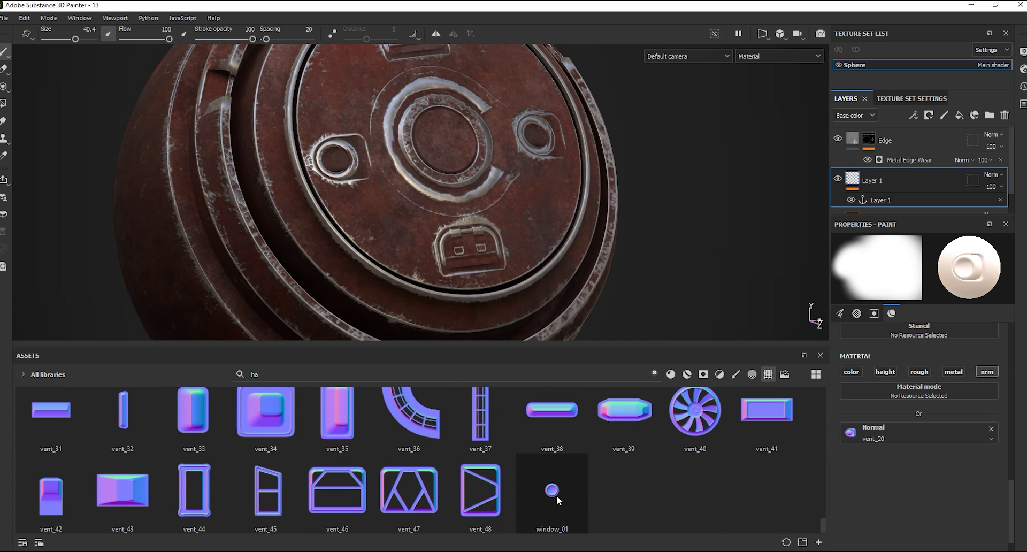
{"action": "mouse_move", "coordinate": [556, 495]}
{"action": "left_click_drag", "start_coordinate": [552, 501], "coordinate": [910, 433]}
Stamp four window_01 rivets on the disc, two on each side of the lower handle.
{"action": "left_click_drag", "start_coordinate": [540, 229], "coordinate": [509, 224], "text": "alt"}
{"action": "left_click", "coordinate": [528, 220]}
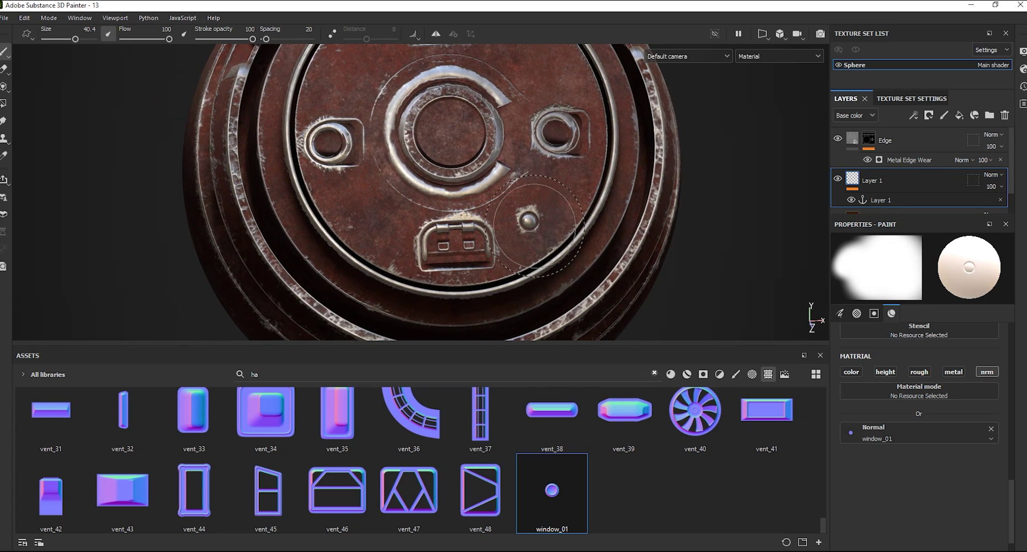
{"action": "key", "text": "ctrl+z"}
{"action": "scroll", "coordinate": [535, 240], "scroll_direction": "up", "scroll_amount": 2}
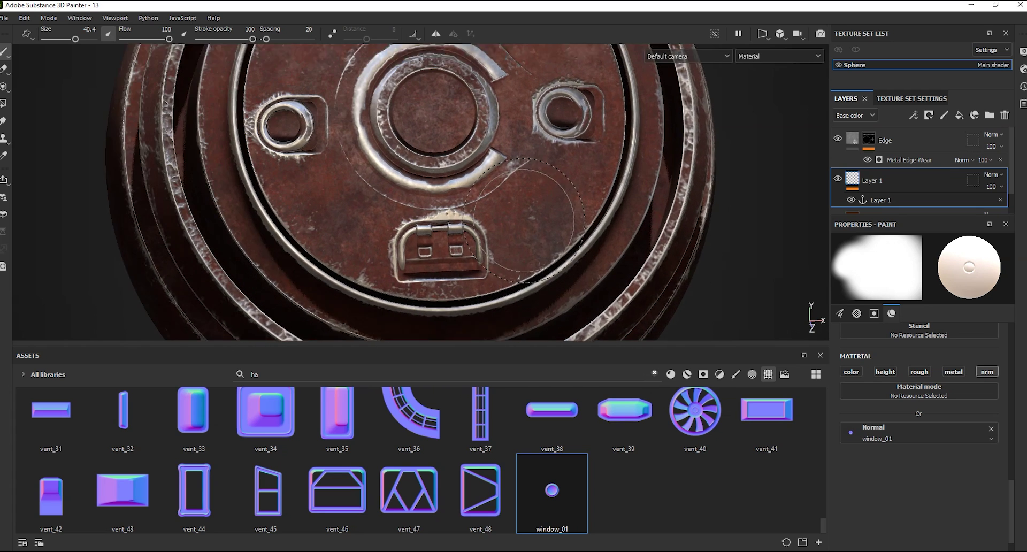
{"action": "left_click", "coordinate": [527, 225]}
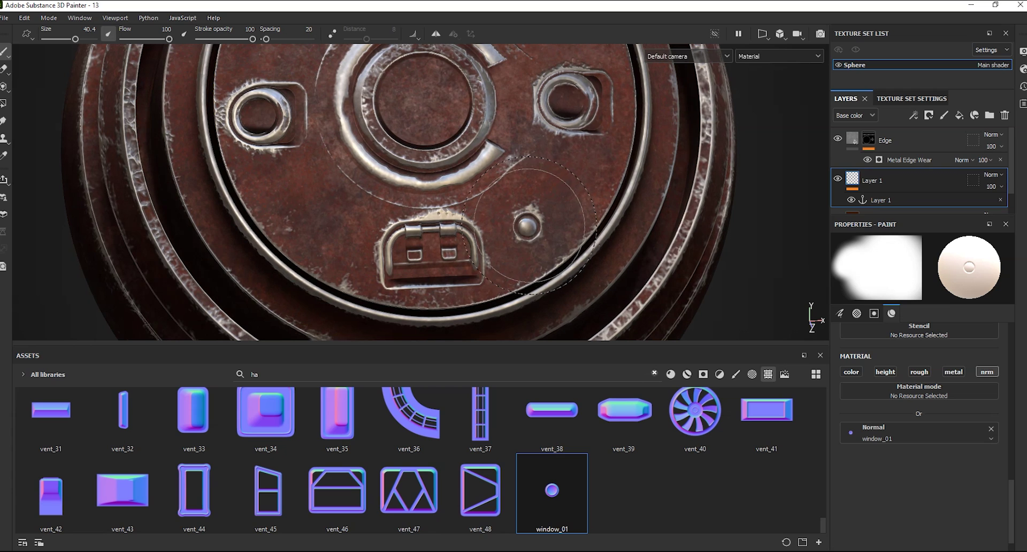
{"action": "left_click", "coordinate": [565, 171]}
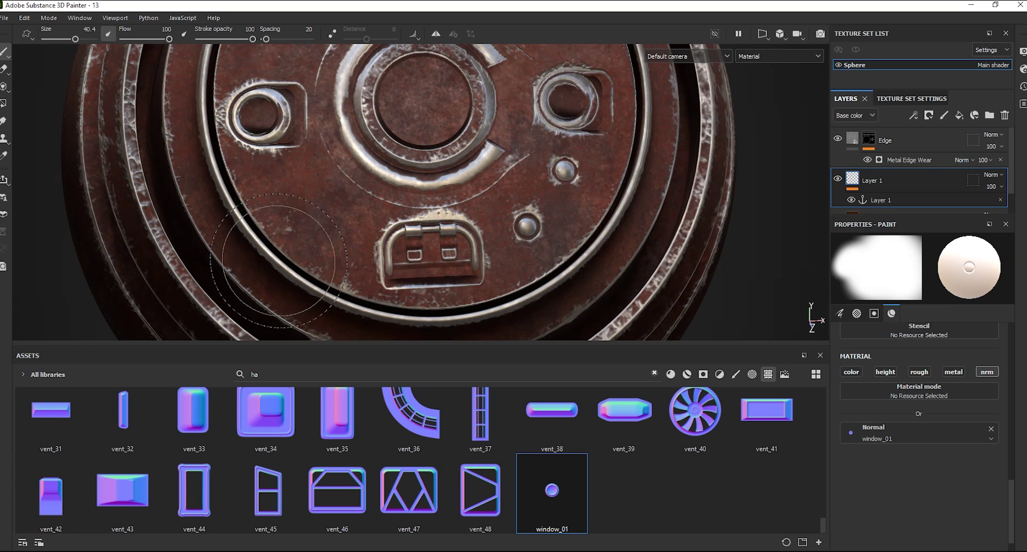
{"action": "left_click", "coordinate": [333, 227]}
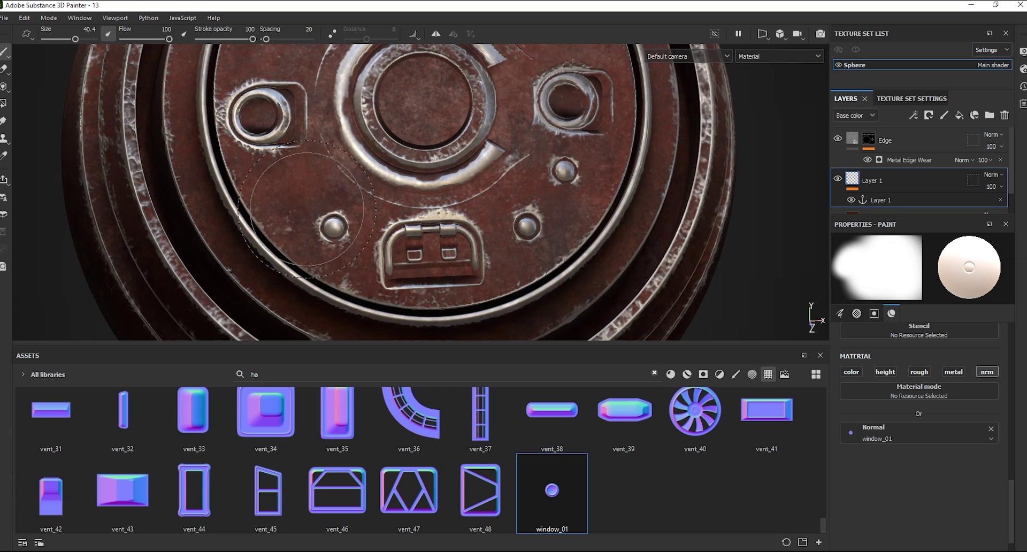
{"action": "left_click", "coordinate": [285, 177]}
{"action": "scroll", "coordinate": [310, 198], "scroll_direction": "down", "scroll_amount": 3}
{"action": "left_click_drag", "start_coordinate": [310, 198], "coordinate": [510, 254], "text": "alt"}
{"action": "scroll", "coordinate": [509, 254], "scroll_direction": "up", "scroll_amount": 3}
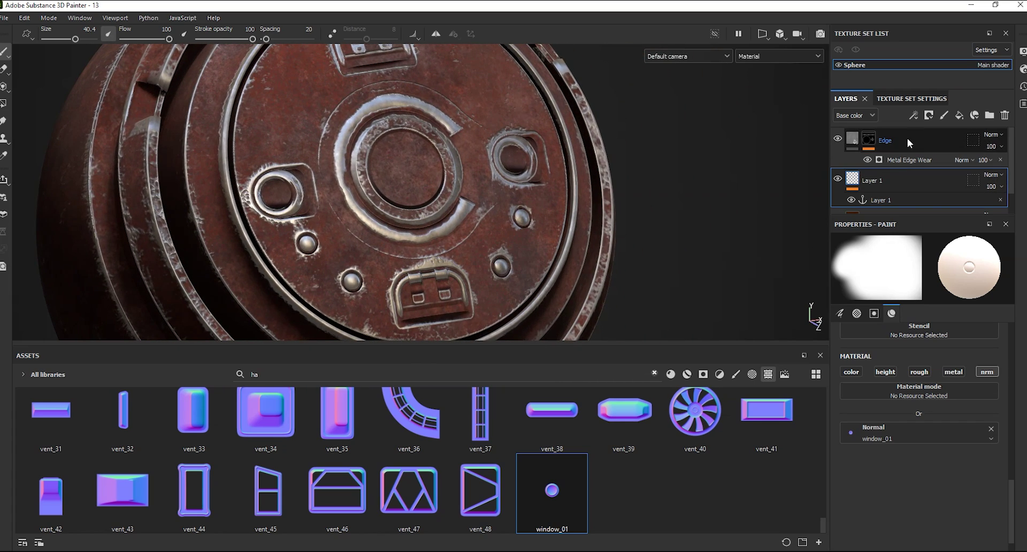
Set the Sphere texture set's size to 4096.
{"action": "left_click", "coordinate": [908, 143]}
{"action": "left_click", "coordinate": [928, 115]}
{"action": "left_click", "coordinate": [909, 99]}
{"action": "left_click", "coordinate": [903, 206]}
{"action": "left_click", "coordinate": [903, 267]}
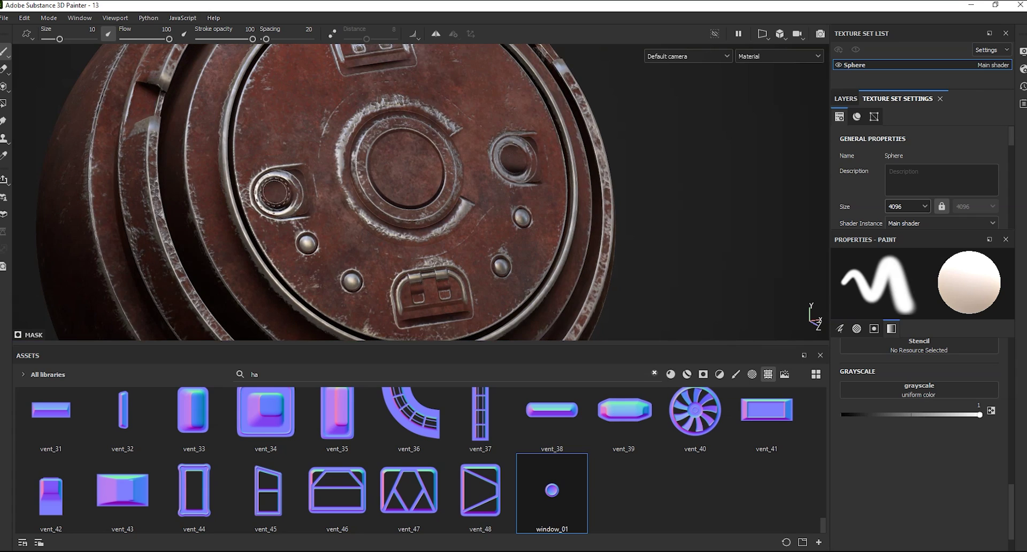
Hide the interface panels and examine the textured sphere's worn details under rotated lighting.
{"action": "scroll", "coordinate": [274, 160], "scroll_direction": "up", "scroll_amount": 5}
{"action": "left_click_drag", "start_coordinate": [476, 239], "coordinate": [469, 270], "text": "alt"}
{"action": "key", "text": "Tab"}
{"action": "scroll", "coordinate": [515, 218], "scroll_direction": "down", "scroll_amount": 5}
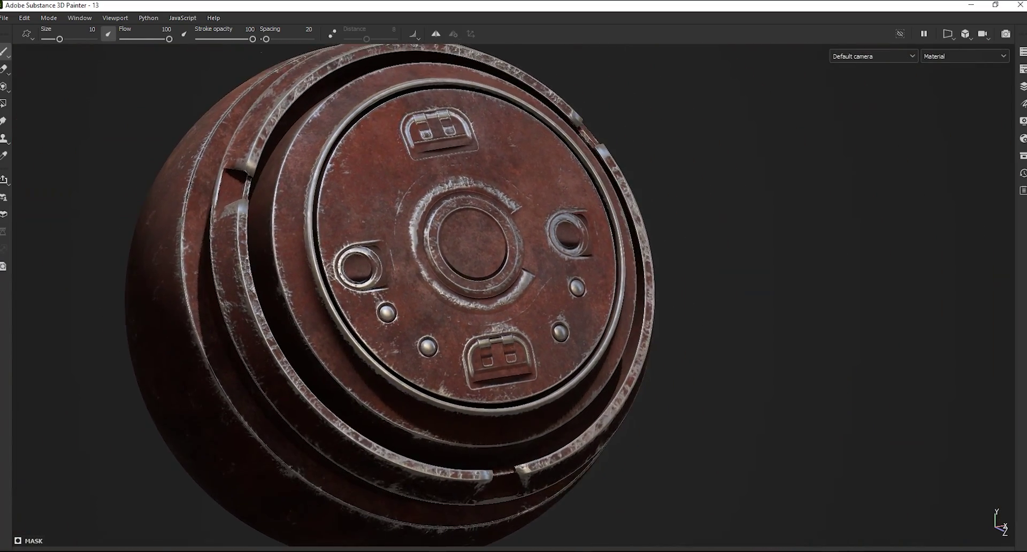
{"action": "scroll", "coordinate": [476, 271], "scroll_direction": "up", "scroll_amount": 1}
{"action": "mouse_move", "coordinate": [655, 291]}
{"action": "right_mouse_down", "text": "shift"}
{"action": "mouse_move", "coordinate": [616, 290]}
{"action": "mouse_move", "coordinate": [692, 286]}
{"action": "right_mouse_up", "text": "shift"}
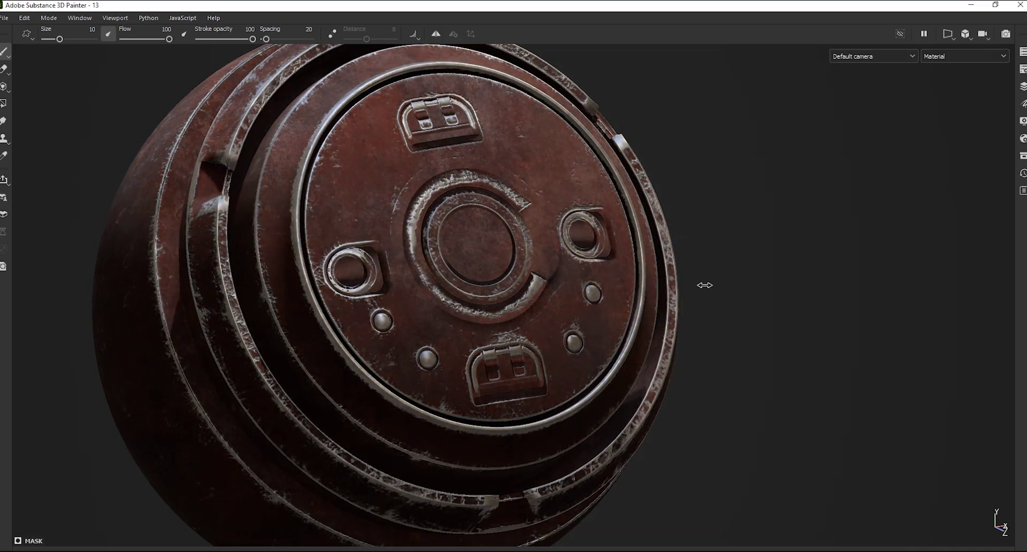